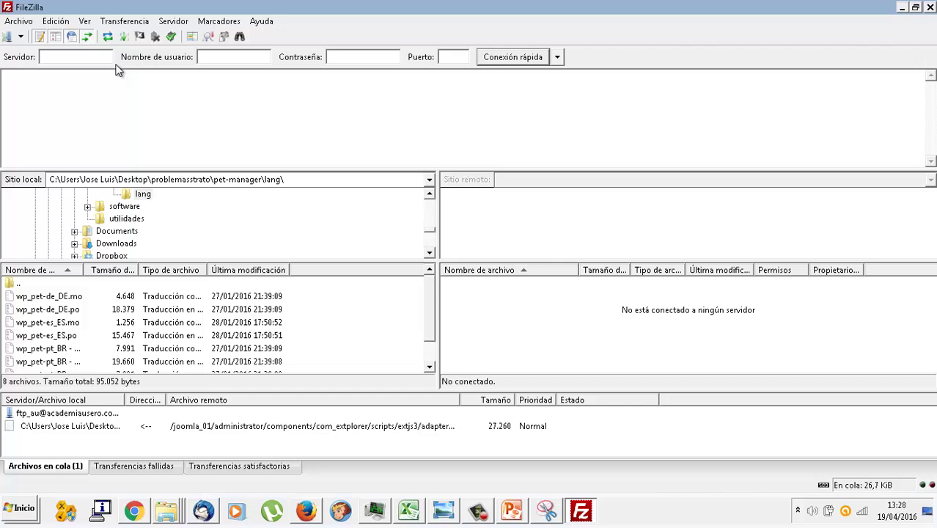
Enter 192.168.2.1 as the server and use Recortes to snip the upper FileZilla area including the quick connection bar
text(192.168.2.1)
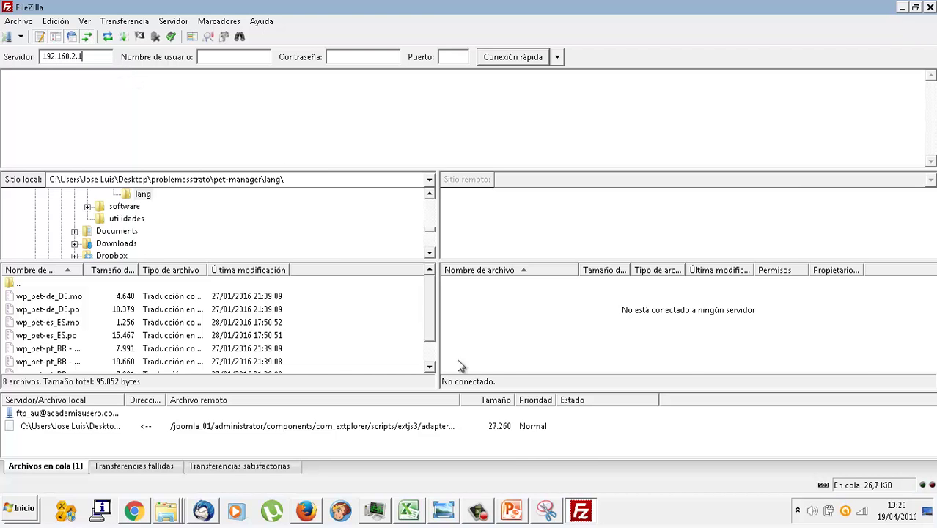
click(547, 510)
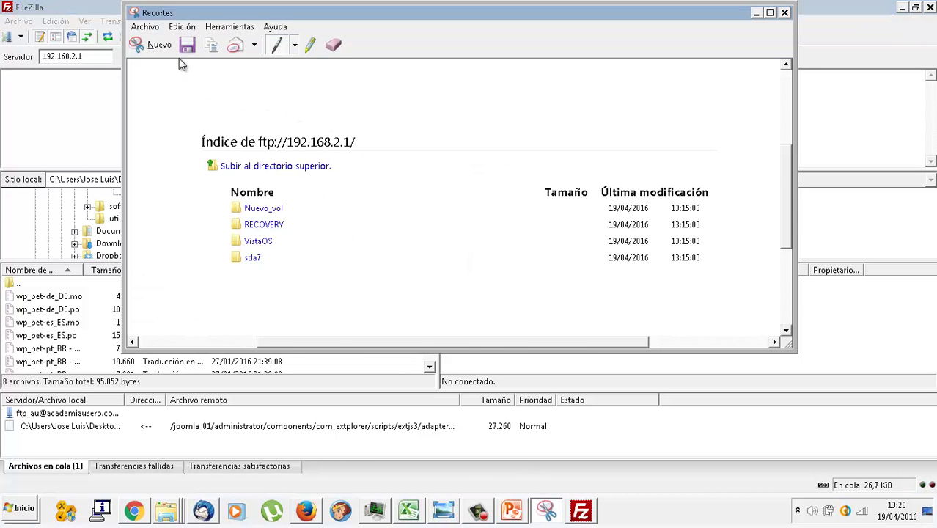
click(160, 46)
drag(1, 1, 580, 71)
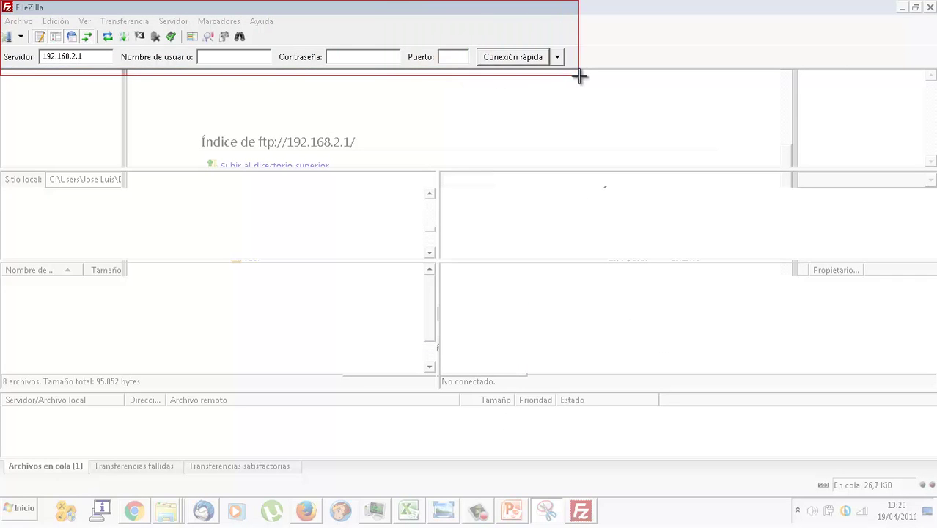
Switch to PowerPoint, paste the FileZilla snip low on slide 14 and delete the old FTP index picture
click(513, 510)
key(ctrl+v)
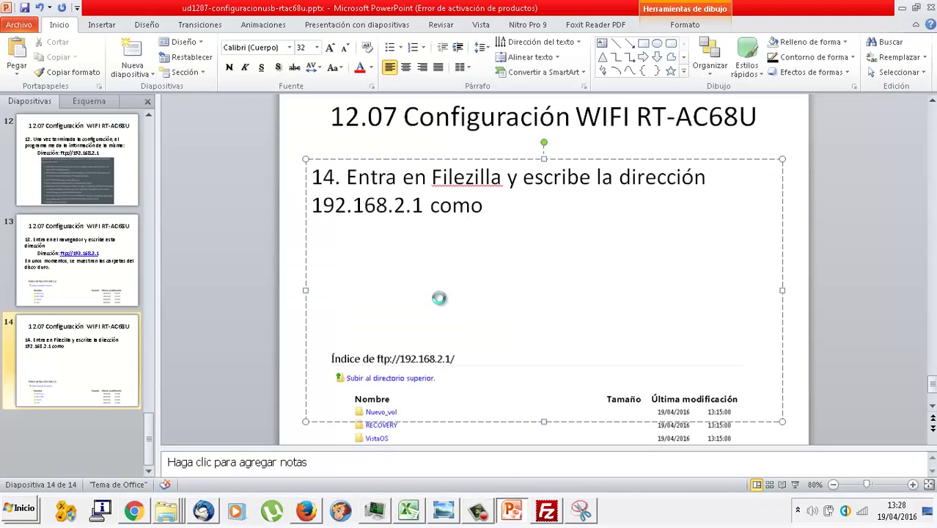
drag(473, 281, 464, 407)
click(464, 426)
key(Delete)
Complete item 14 with "en el cuadro servidor y deja nombre de usuario y contraseña vacíos." in place of "como"
click(458, 206)
click(506, 208)
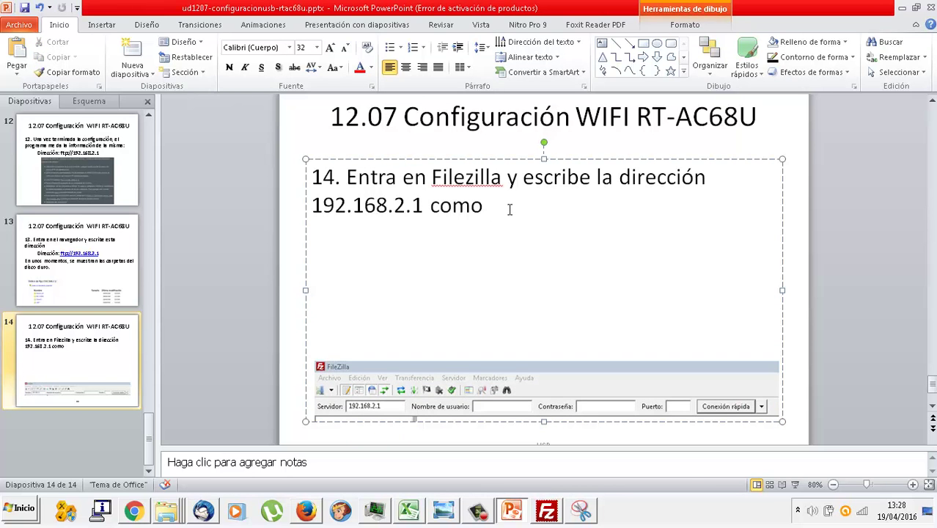
key(BackSpace)
key(BackSpace)
key(BackSpace)
key(BackSpace)
key(BackSpace)
text(en )
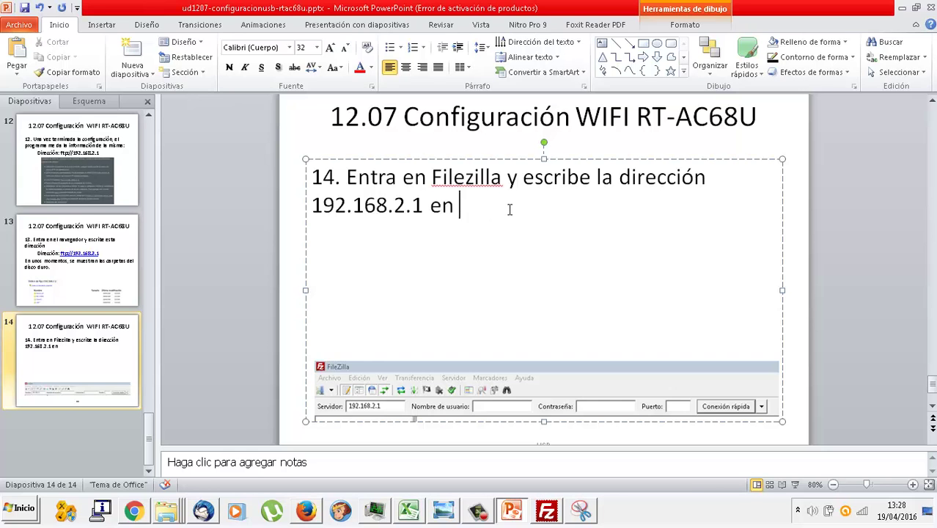
text(el cuadro servidor )
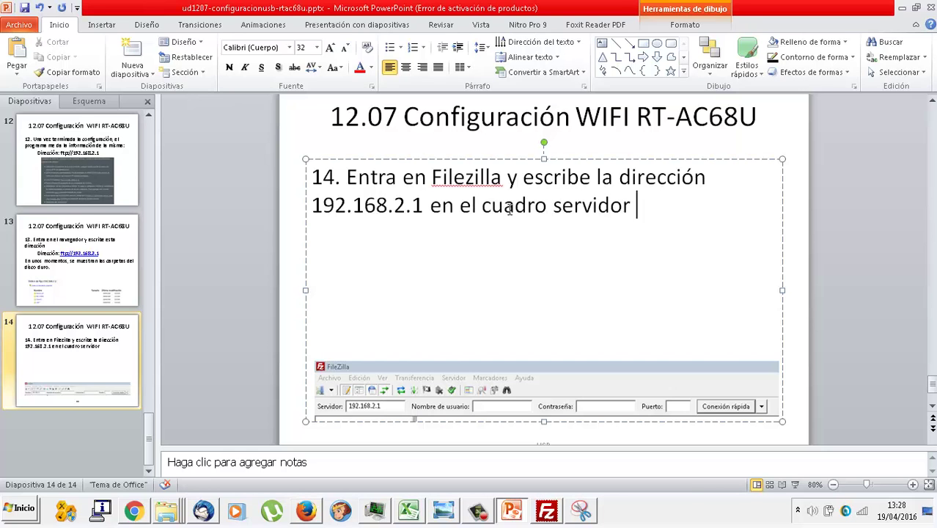
text(y deja nombre de)
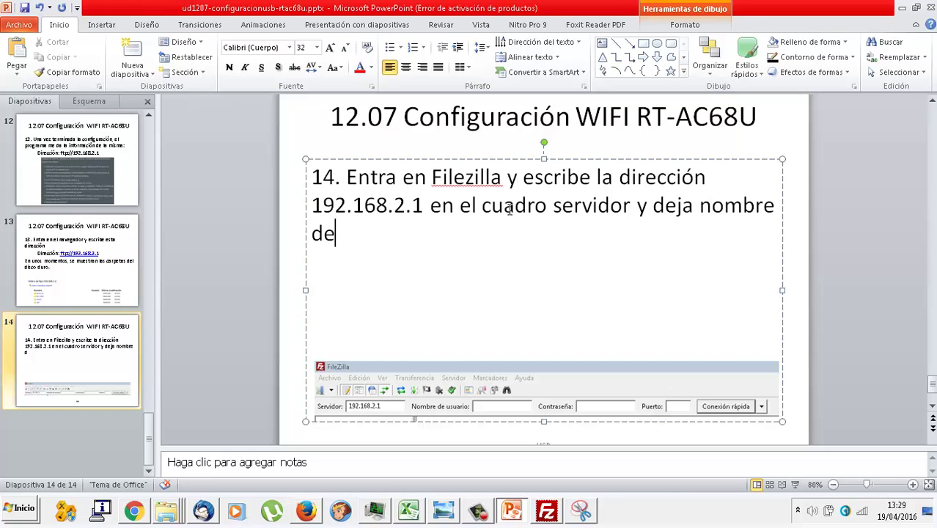
text( usuario y contraseñ)
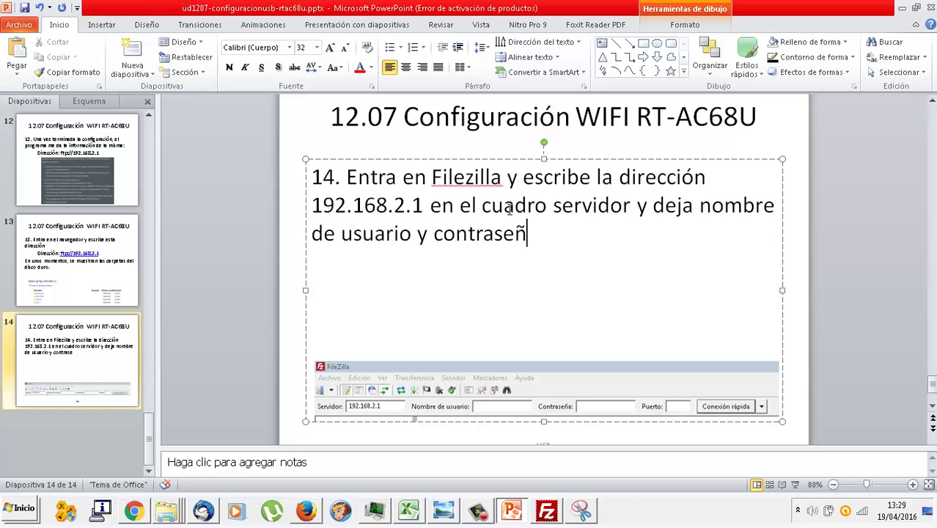
text(a vacíos.)
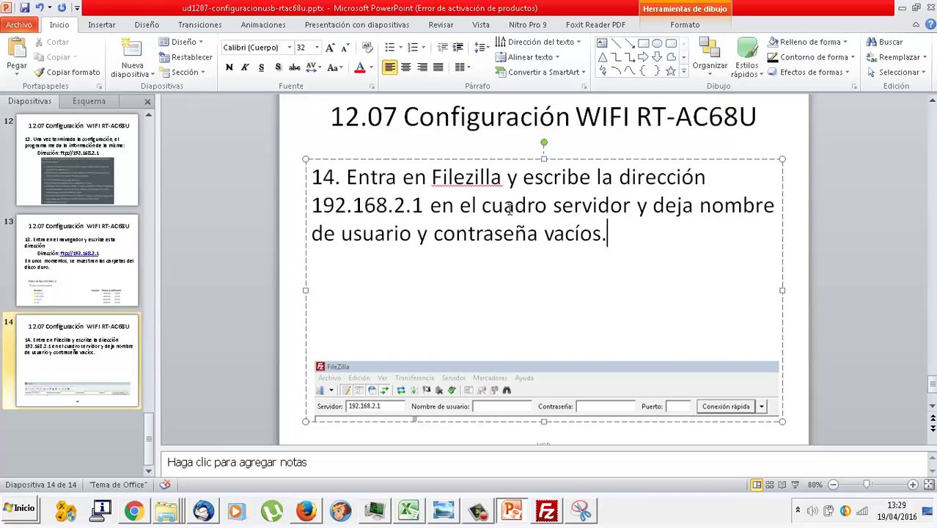
Add a new paragraph below item 14 reading "15. Haz clic en Conexión rápida."
key(Return)
text(15. )
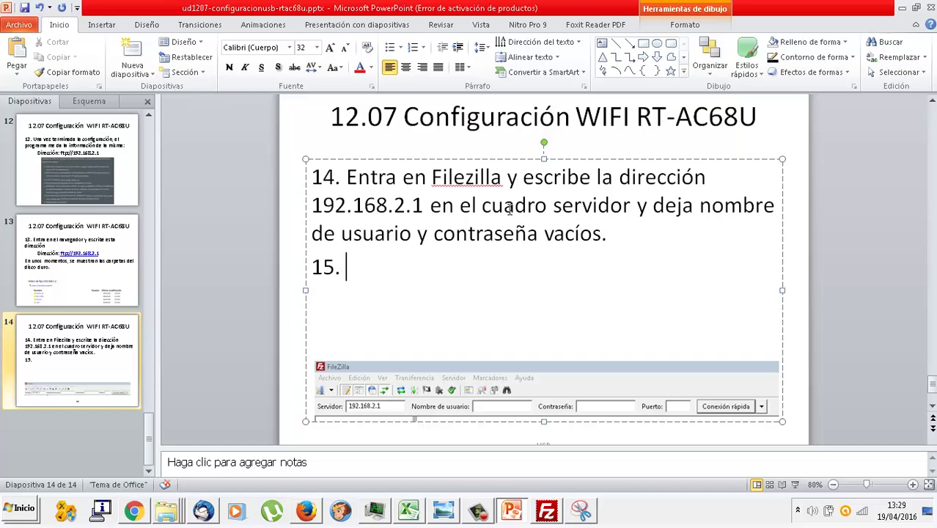
text(Haz clic en Conexión rápida.)
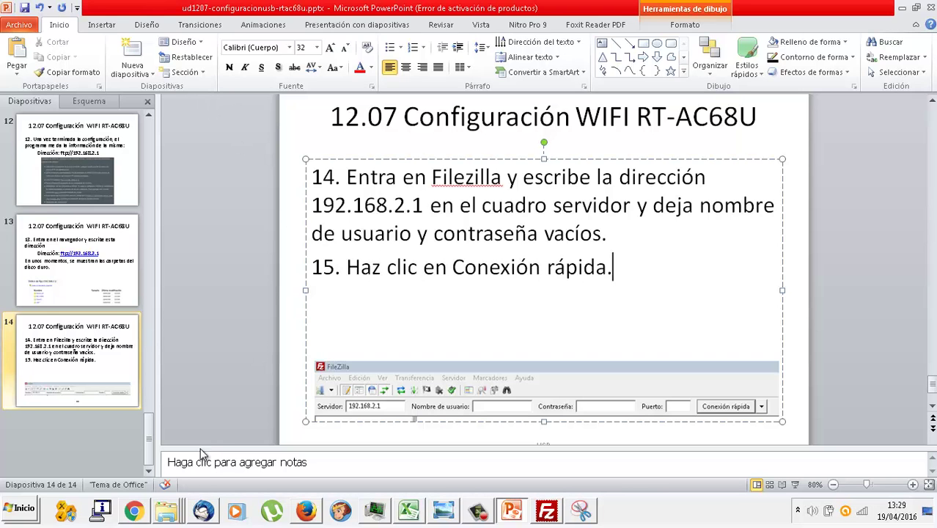
Switch to FileZilla and start a quick connection to 192.168.2.1 without entering a user name or password
click(306, 511)
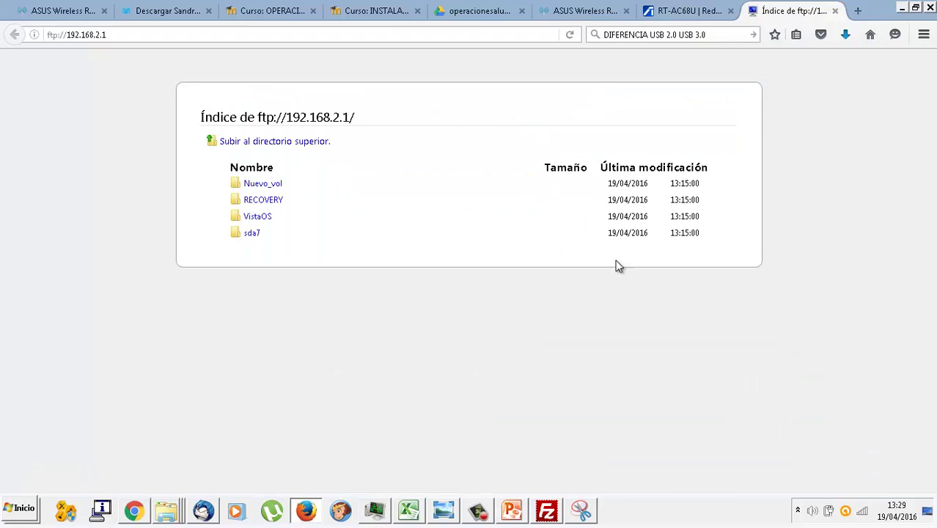
click(546, 511)
click(500, 59)
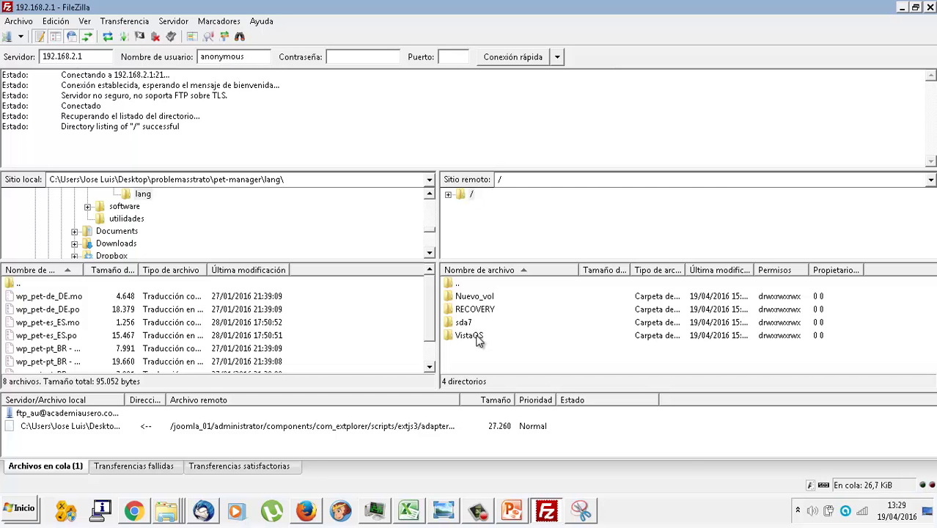
Snip the remote file list with Recortes and return to the PowerPoint presentation
click(581, 511)
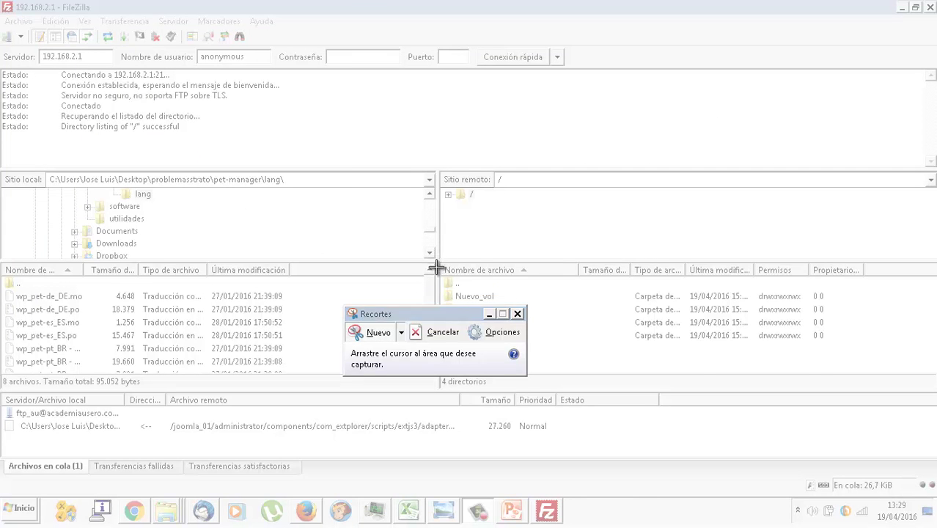
drag(435, 267, 844, 364)
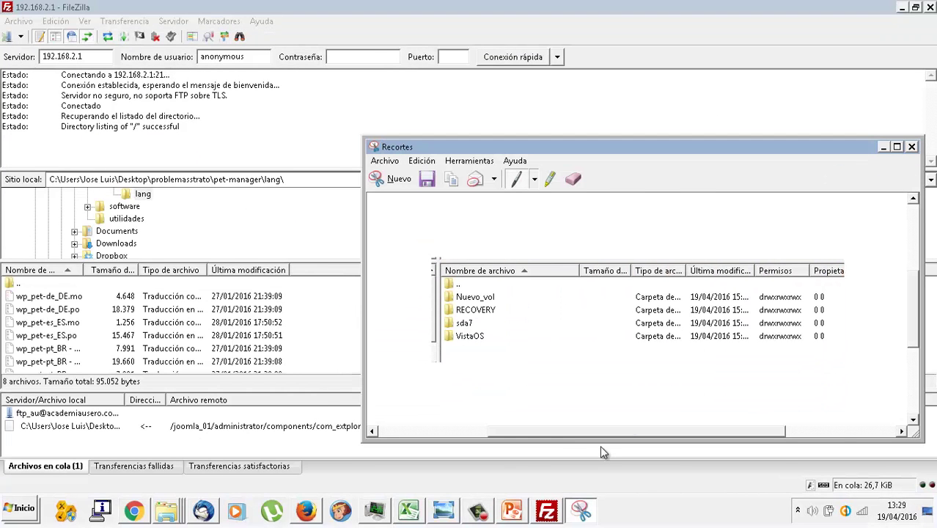
click(513, 507)
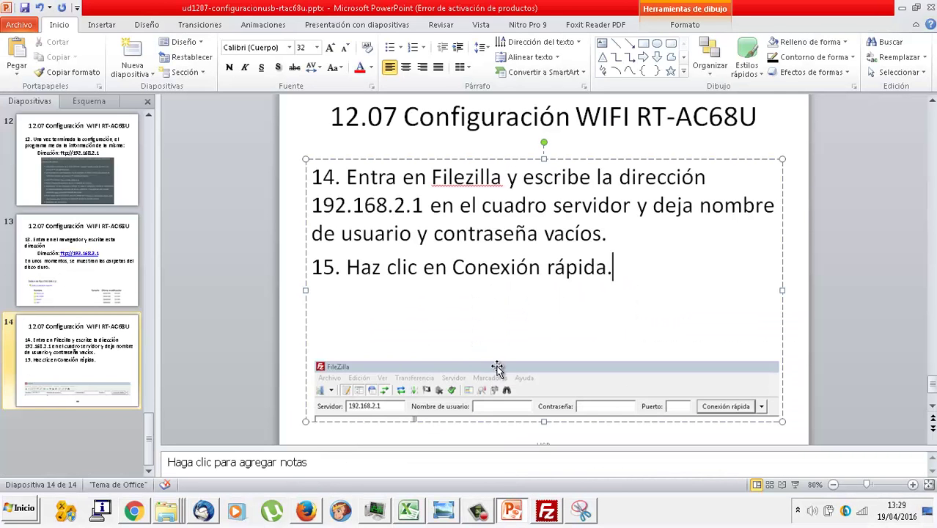
Duplicate slide 14 and replace the copy's body text with "16. En unos momentos se habrá conectado"
right_click(106, 337)
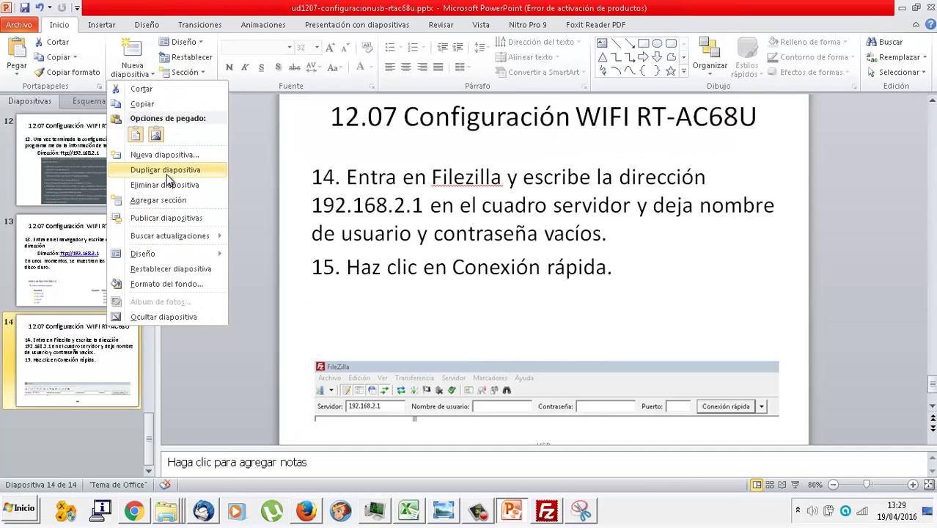
click(167, 175)
drag(615, 269, 63, 169)
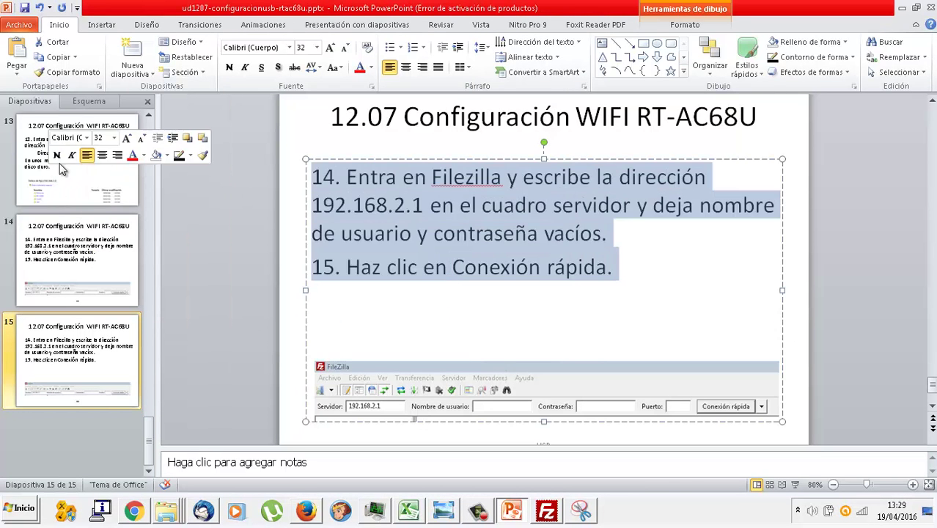
text(16. En unos )
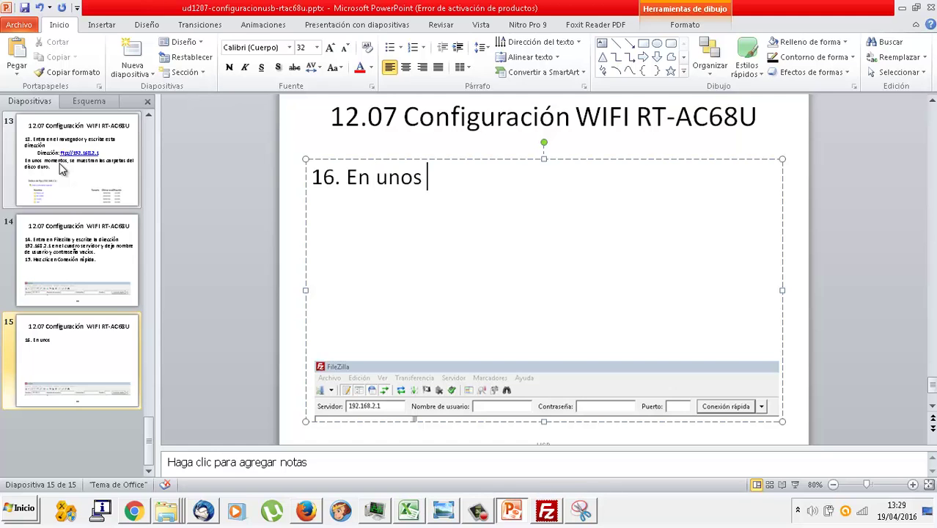
text(momentos se hab)
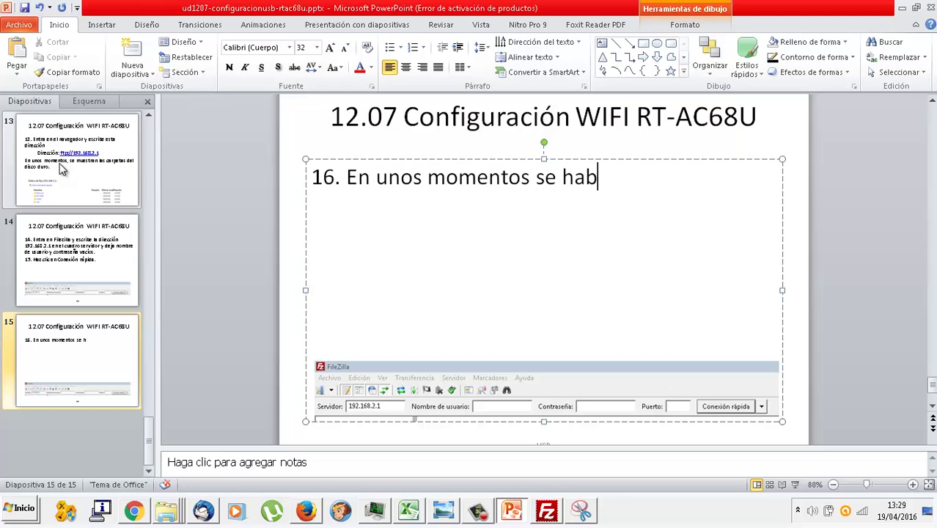
text(rá conectaso)
key(BackSpace)
key(BackSpace)
text(d)
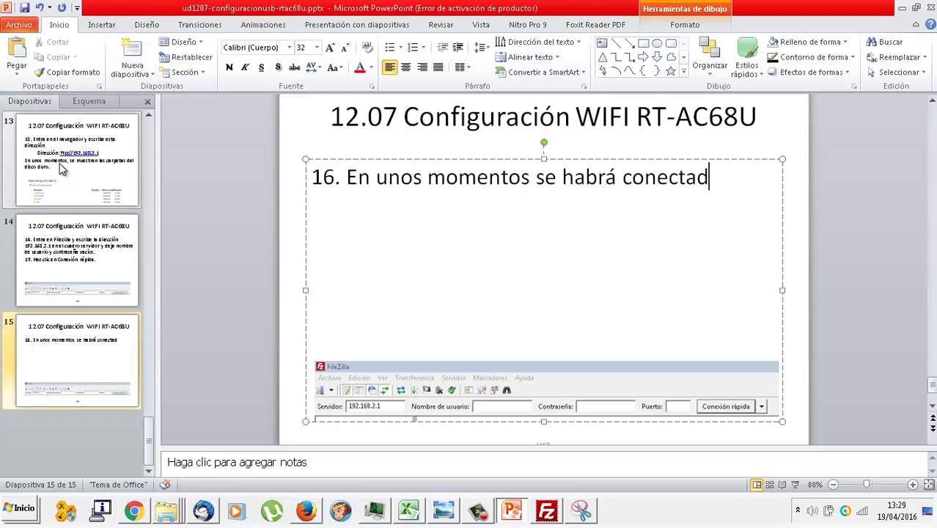
text(op)
key(BackSpace)
Replace the connection bar picture on slide 15 with the remote file list snip, placed below the text
click(390, 387)
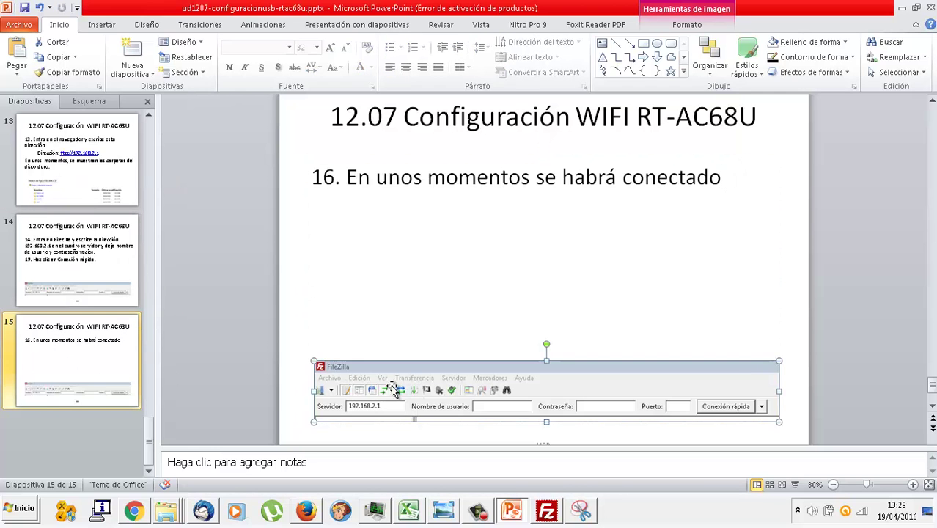
key(Delete)
key(ctrl+v)
drag(467, 291, 475, 392)
Finish item 16 with "y mostrará una lista de las particiones del disco duro. Ya puedes hacer doble clic y navegar por los contenidos de los mismos."
click(724, 182)
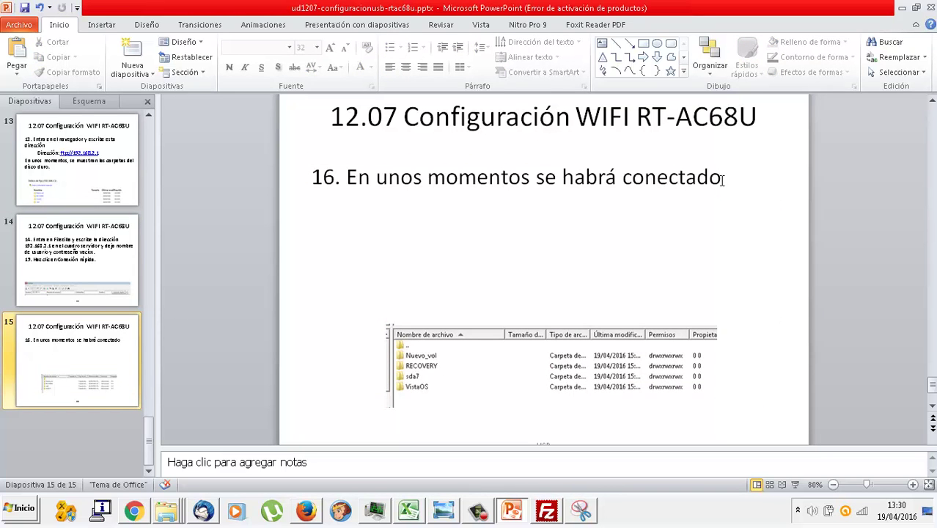
text(y most)
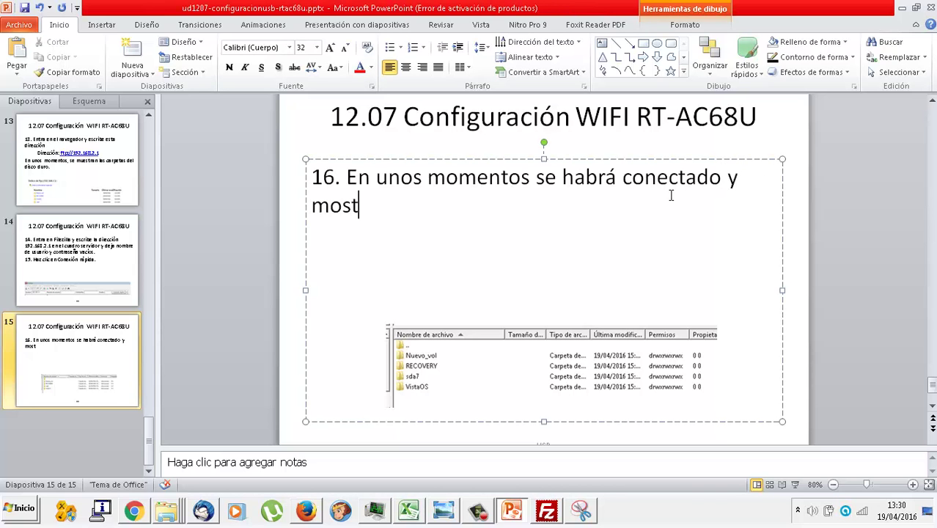
text(rará una lista de las )
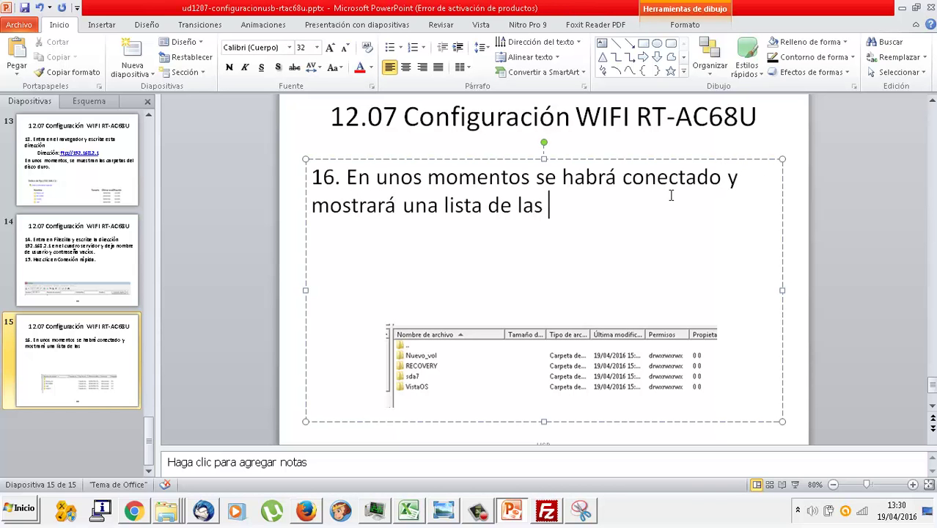
text(particiones del dis)
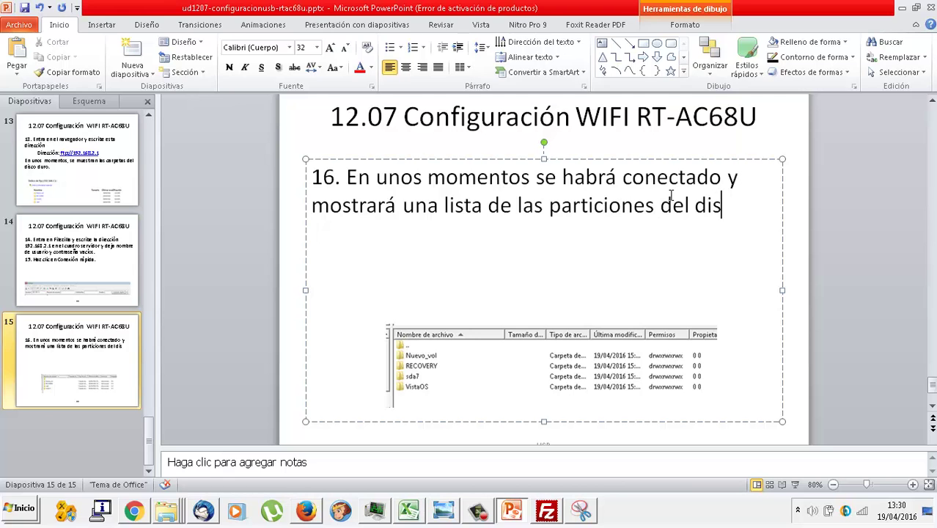
text(co duro. Ya puedes h)
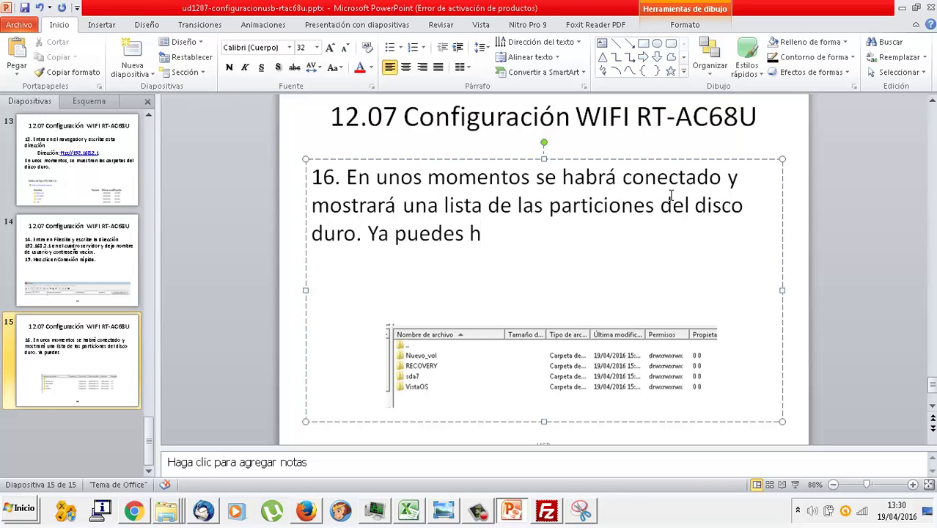
text(acer doble clic y nave)
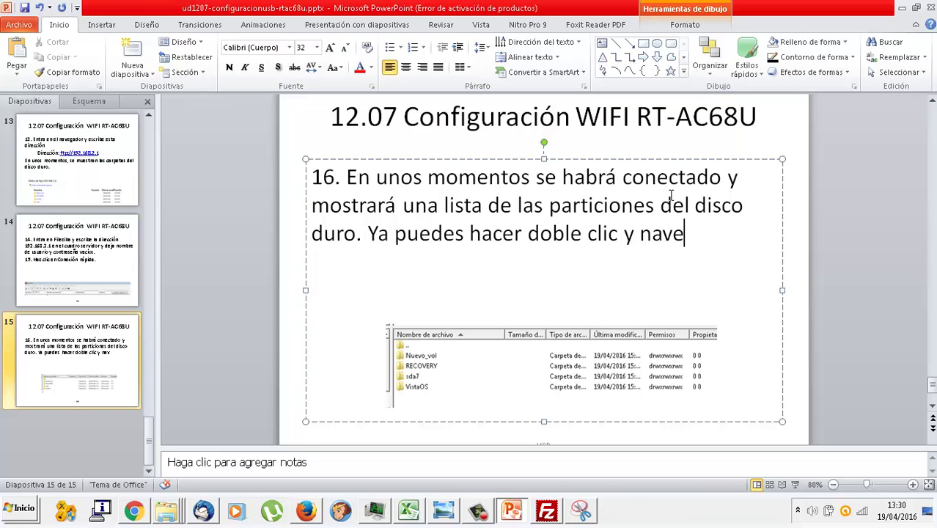
text(gar por los con)
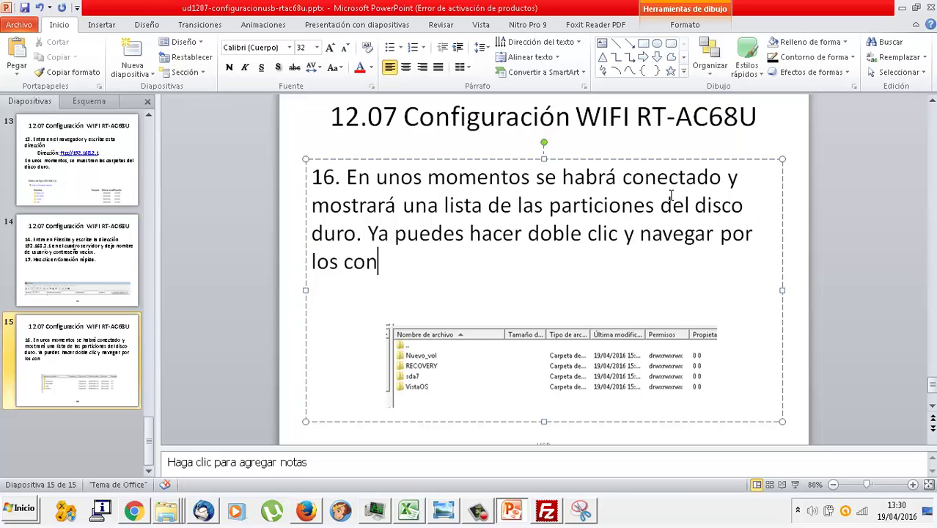
text(tenidos de los mismos.)
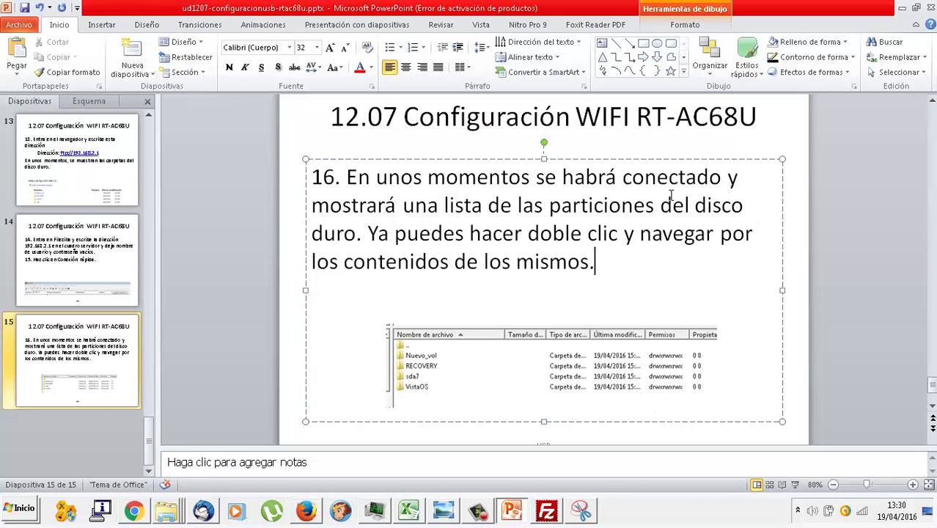
Switch to FileZilla and try to open the remote VistaOS folder
click(307, 510)
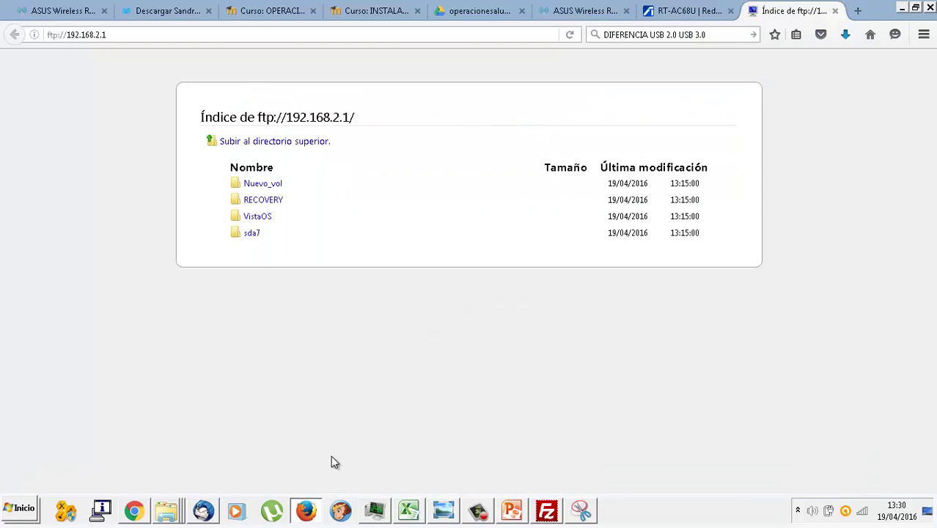
click(546, 511)
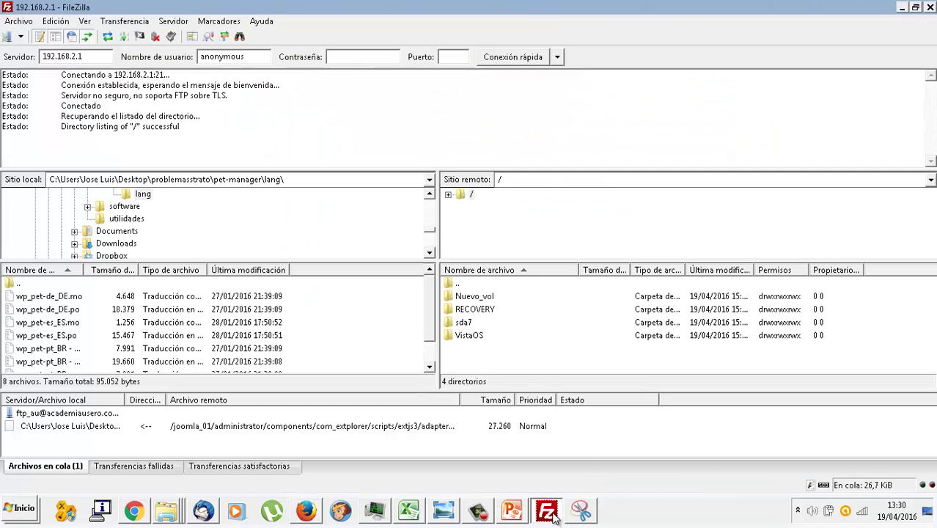
double_click(475, 337)
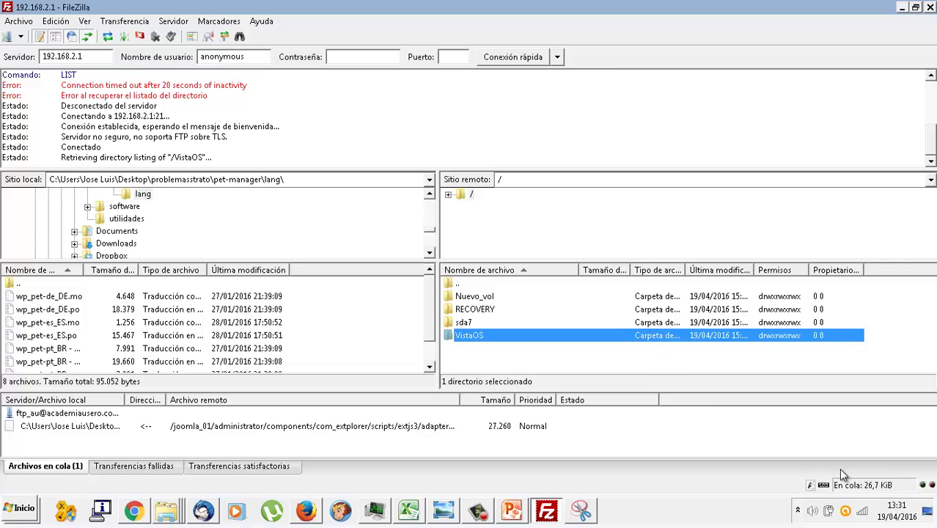
click(863, 511)
click(865, 512)
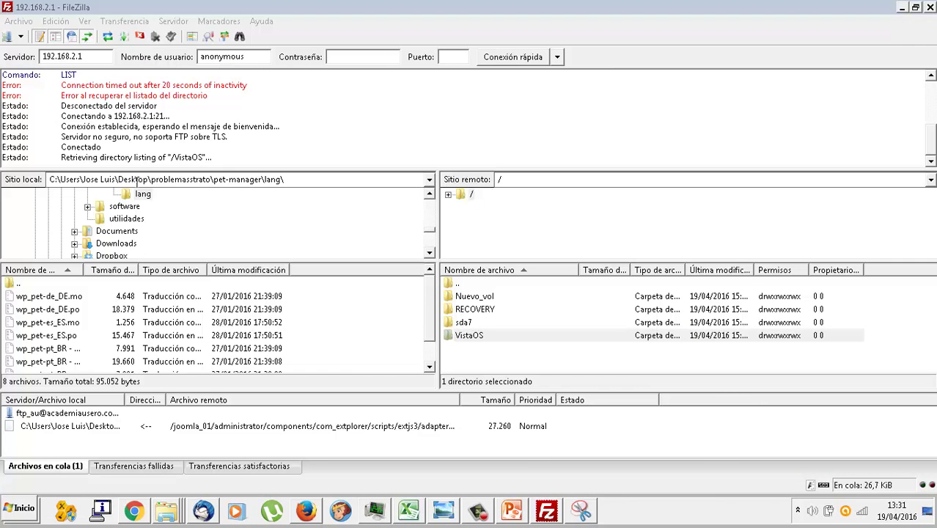
Dismiss the update check and try again to open the remote VistaOS folder
click(136, 159)
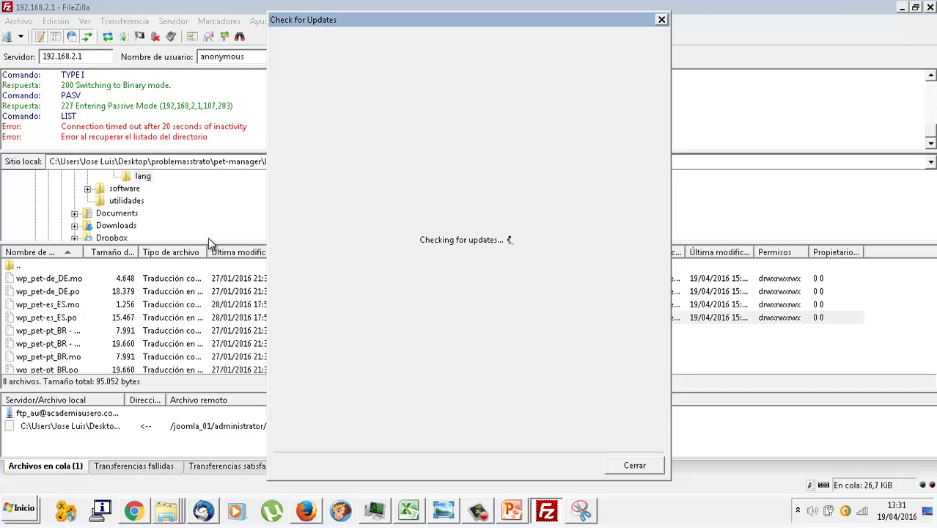
click(635, 466)
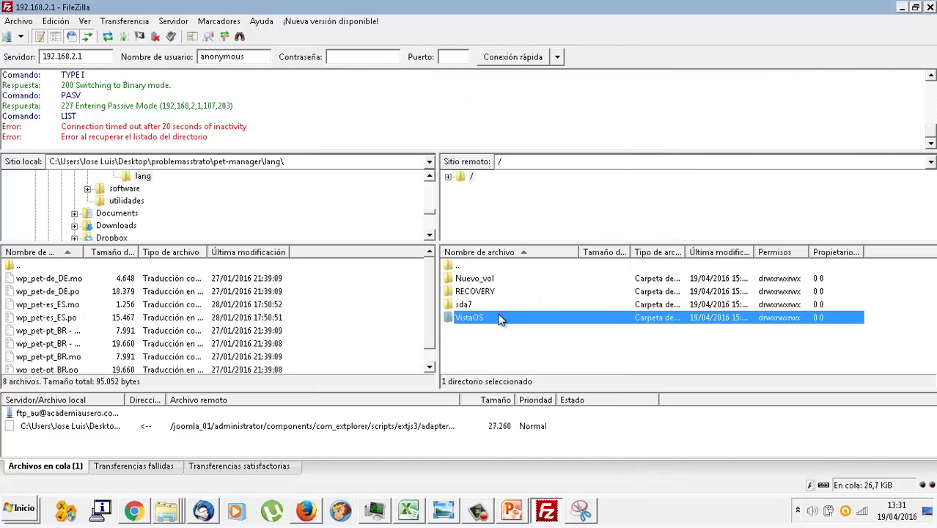
double_click(498, 319)
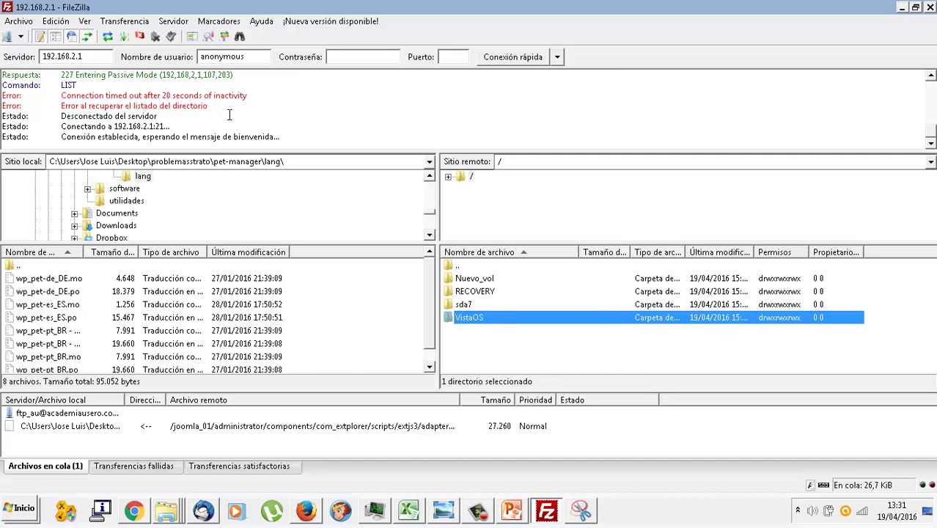
click(228, 116)
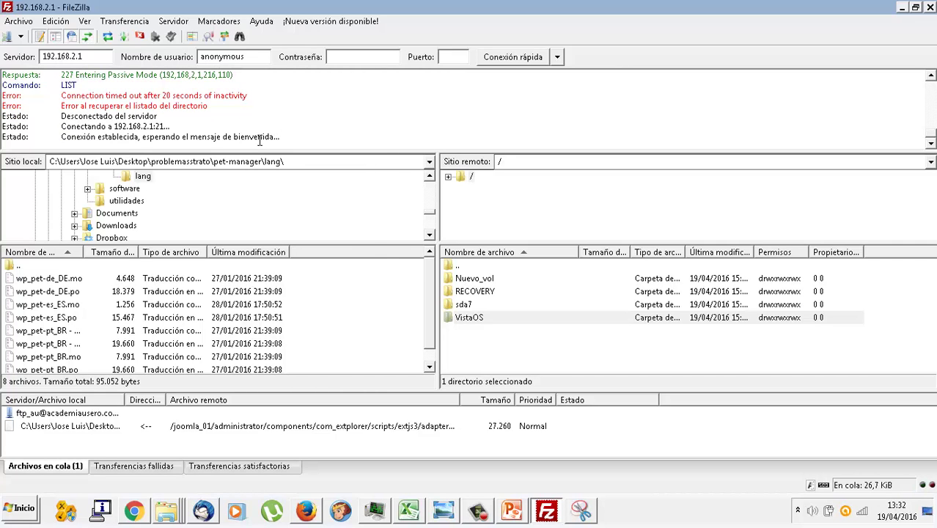
Select the remote Nuevo_vol folder and reconnect to the server 192.168.2.1 as anonymous
click(465, 285)
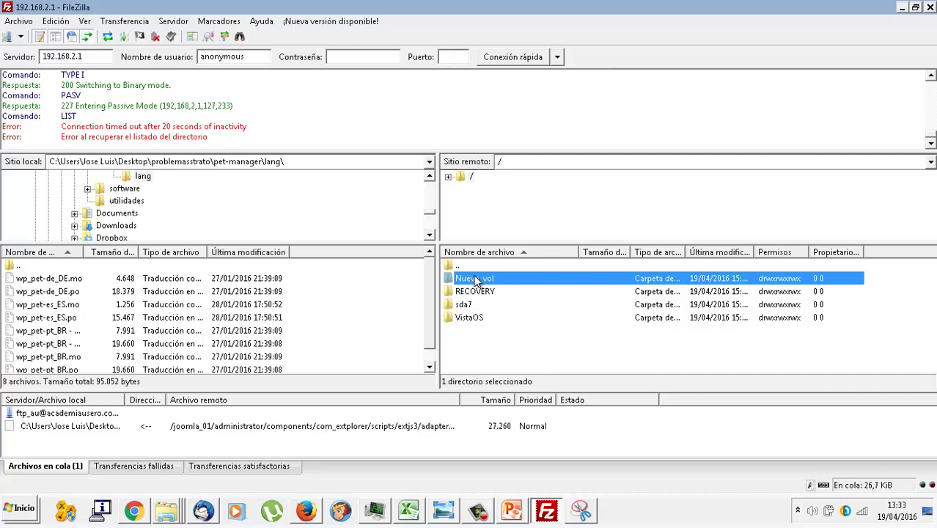
click(515, 63)
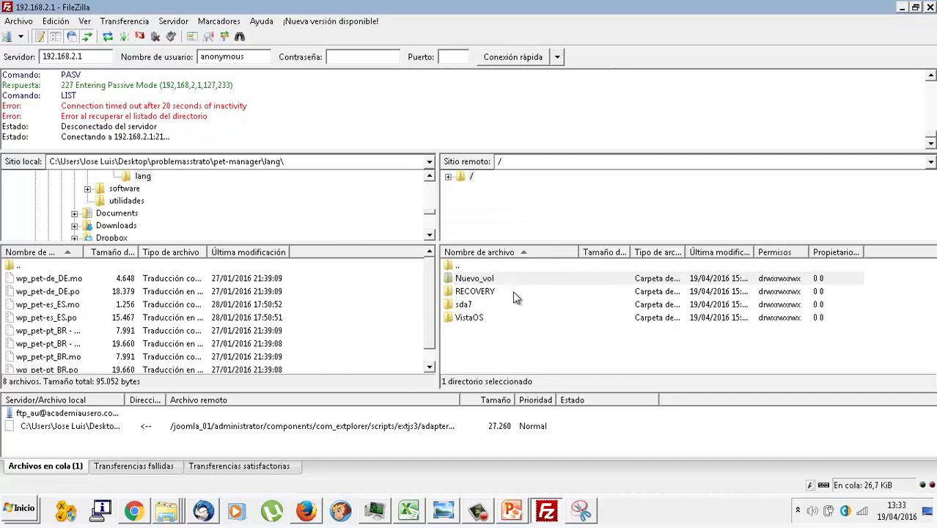
click(513, 291)
Switch to Firefox, reload the FTP index of 192.168.2.1 and examine the USB devices on the ASUS demo's network map
click(305, 510)
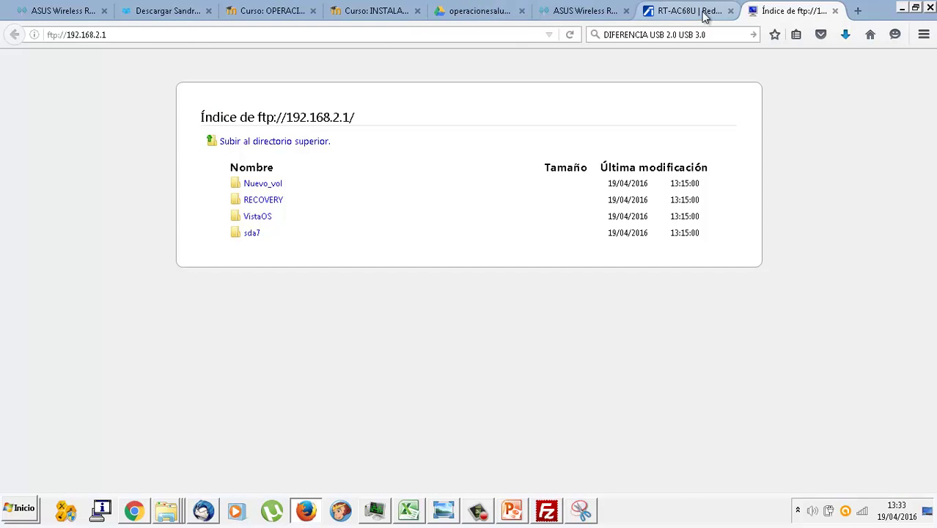
click(568, 35)
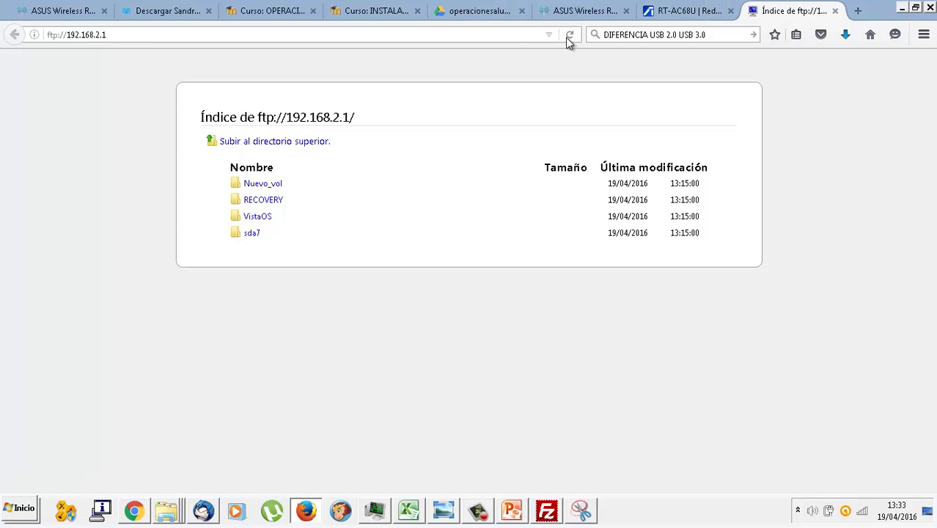
click(586, 11)
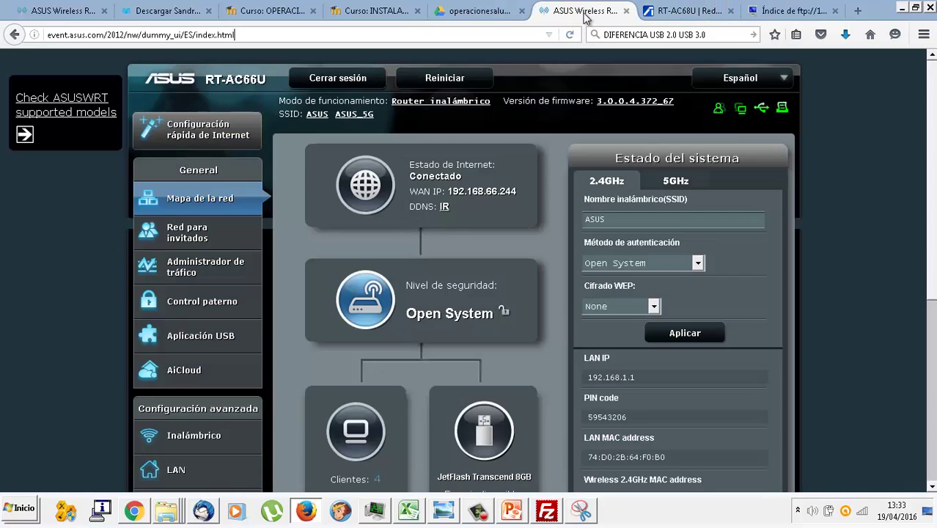
scroll(541, 249, down, 3)
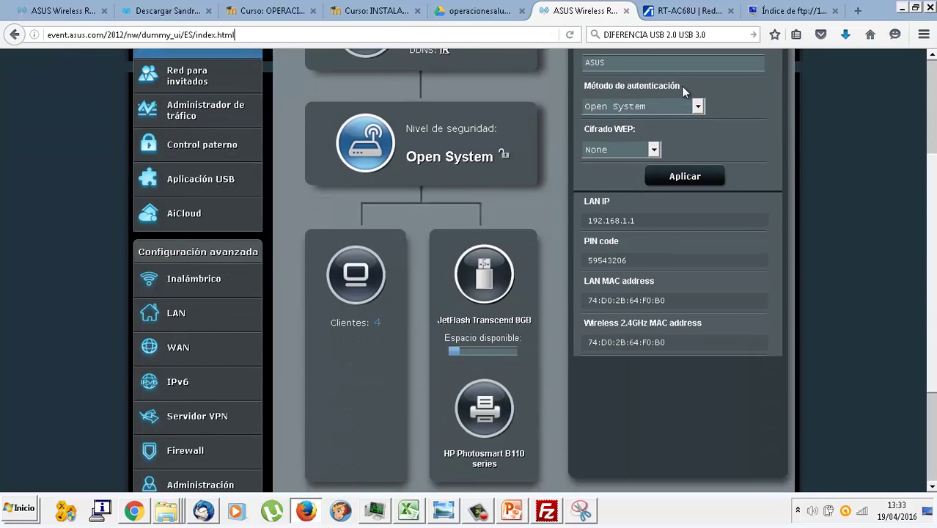
scroll(489, 424, down, 1)
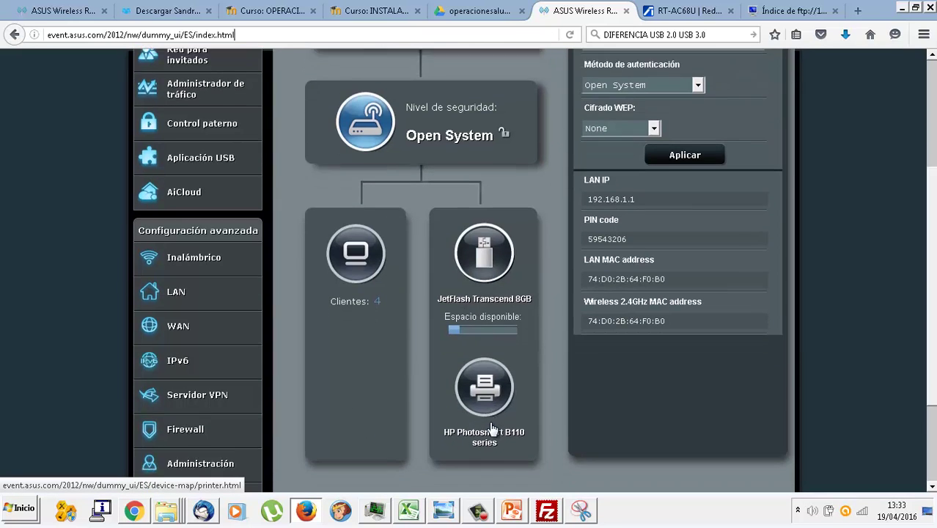
scroll(489, 421, up, 1)
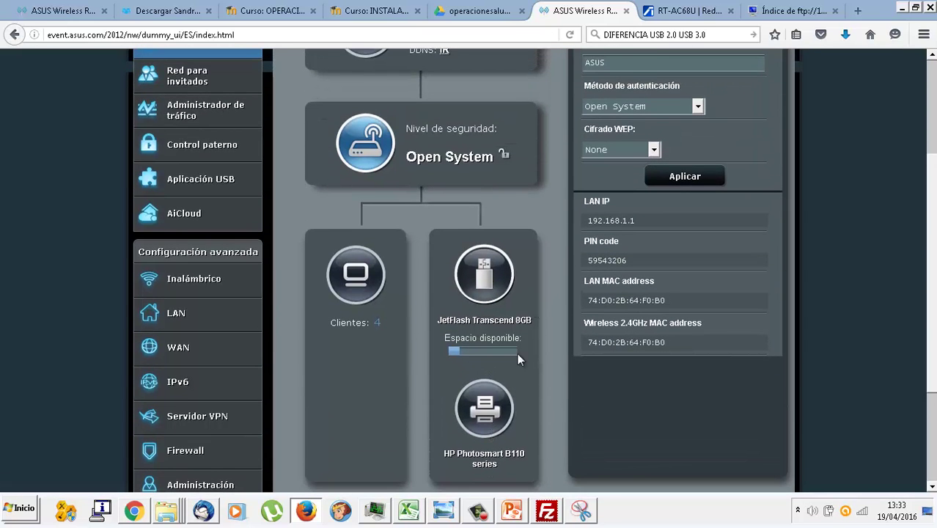
click(777, 14)
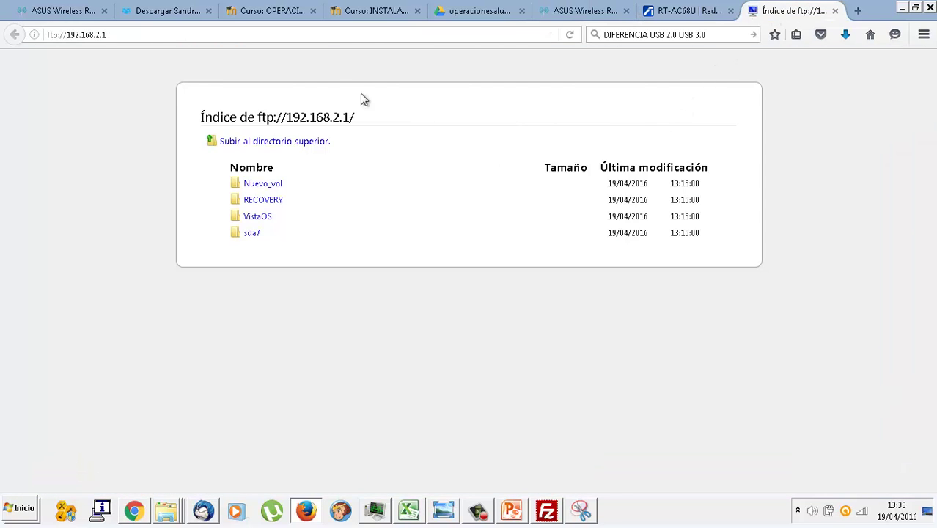
Switch to FileZilla to reconnect to 192.168.2.1 as anonymous, and reload that server's FTP index in Firefox
click(547, 511)
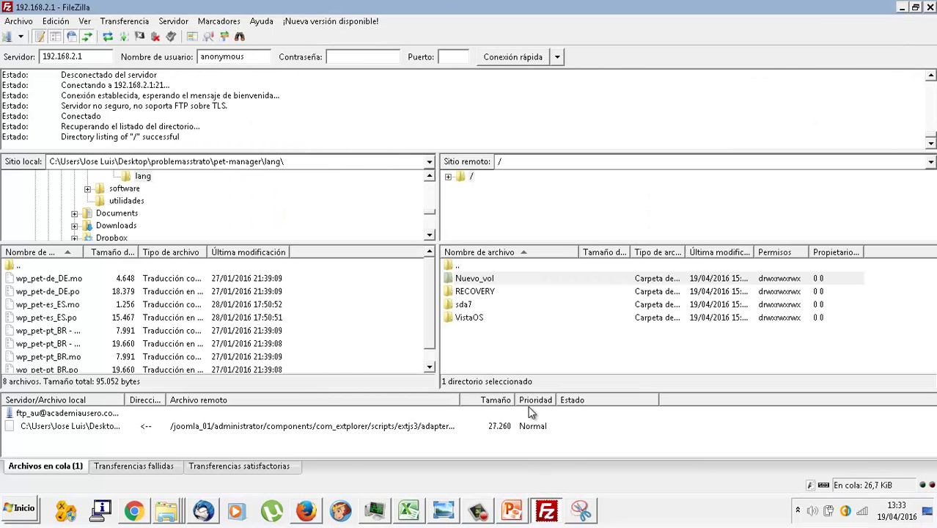
click(499, 337)
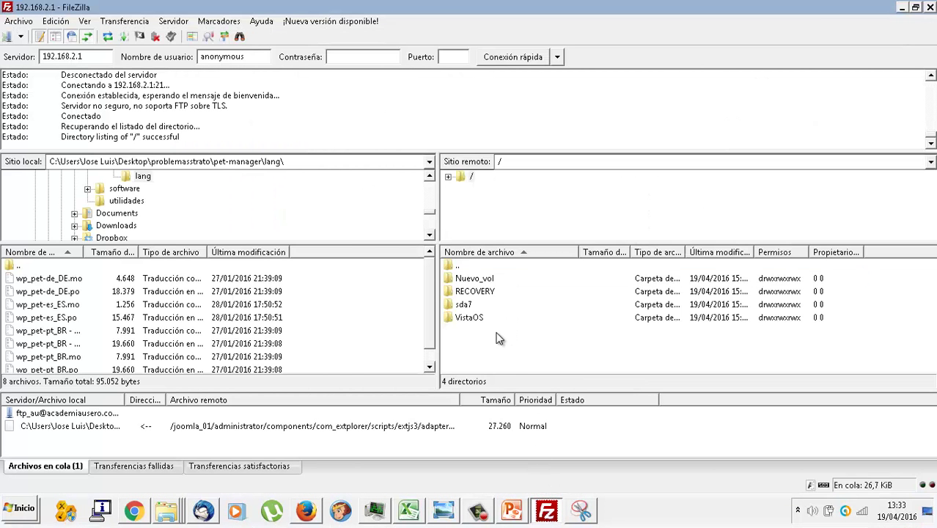
click(518, 58)
click(499, 288)
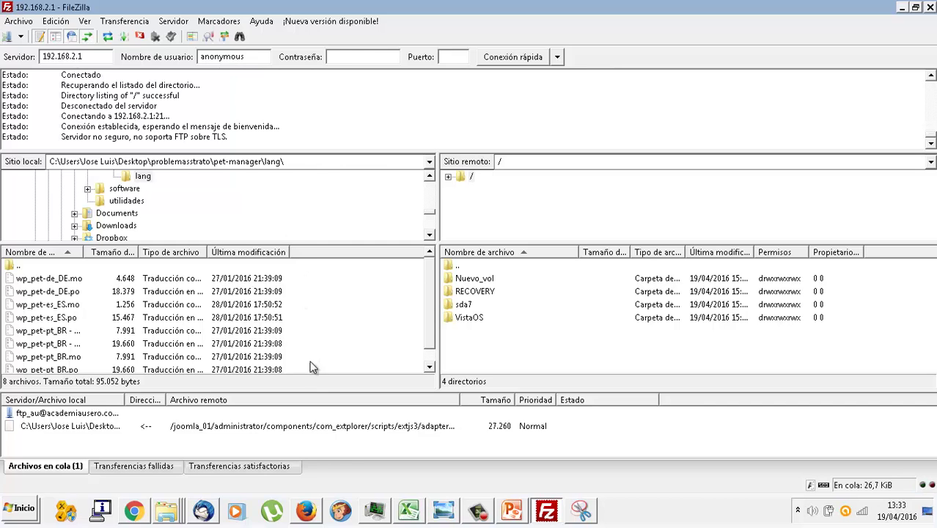
click(307, 511)
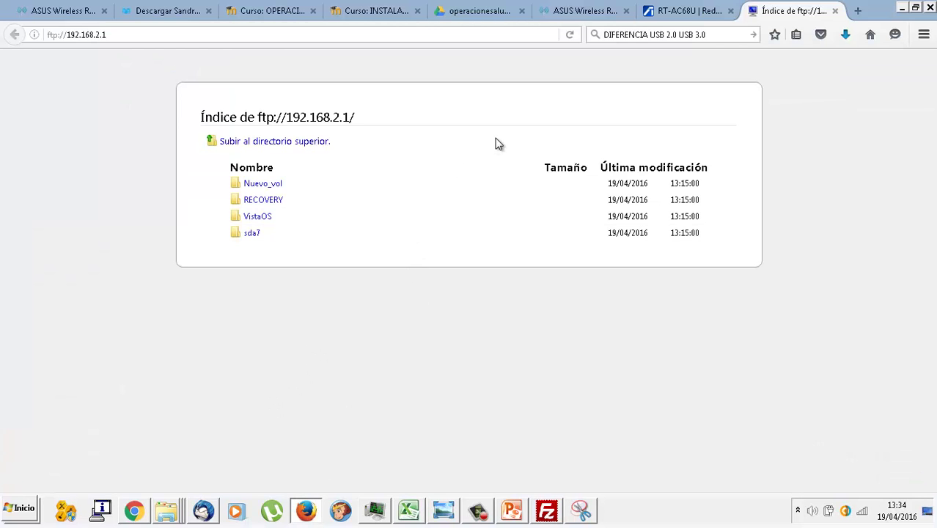
click(569, 35)
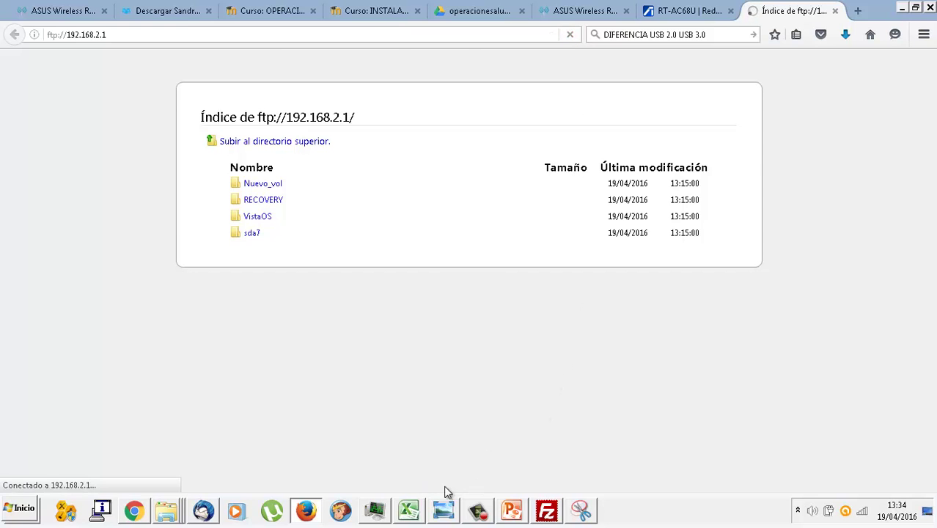
Return to FileZilla, try the remote parent directory and expand the root folder, and reconnect to 192.168.2.1
click(551, 514)
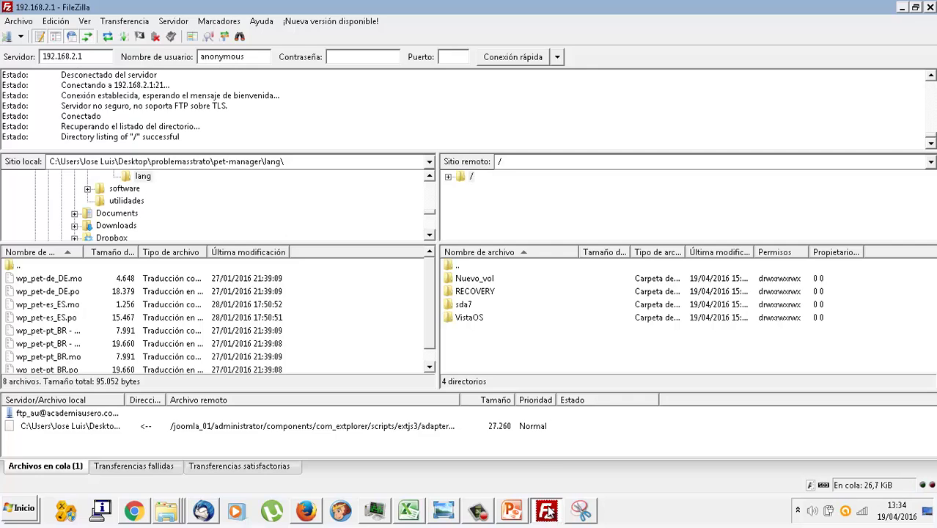
double_click(452, 266)
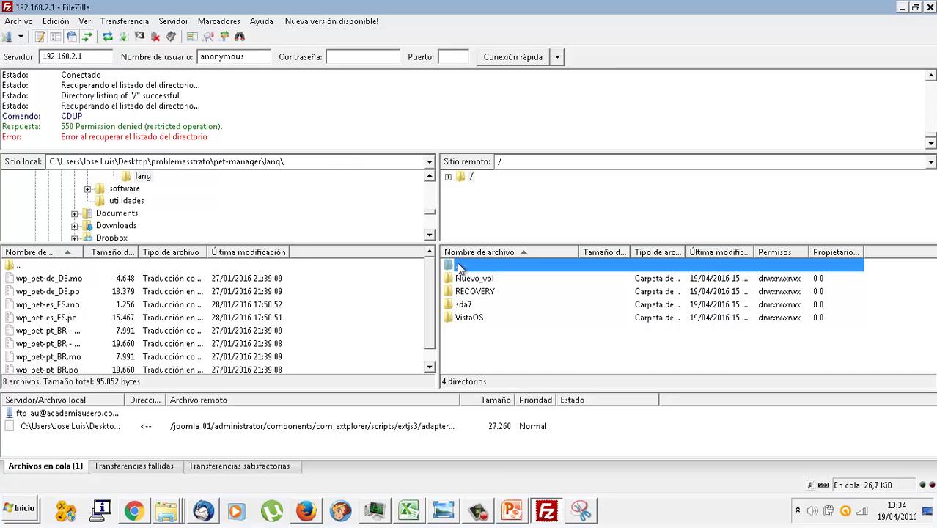
click(449, 177)
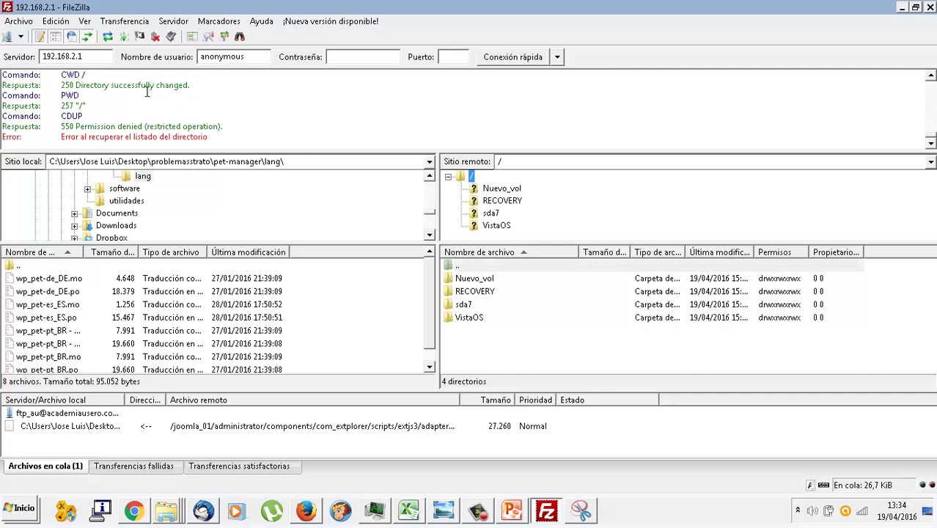
click(498, 58)
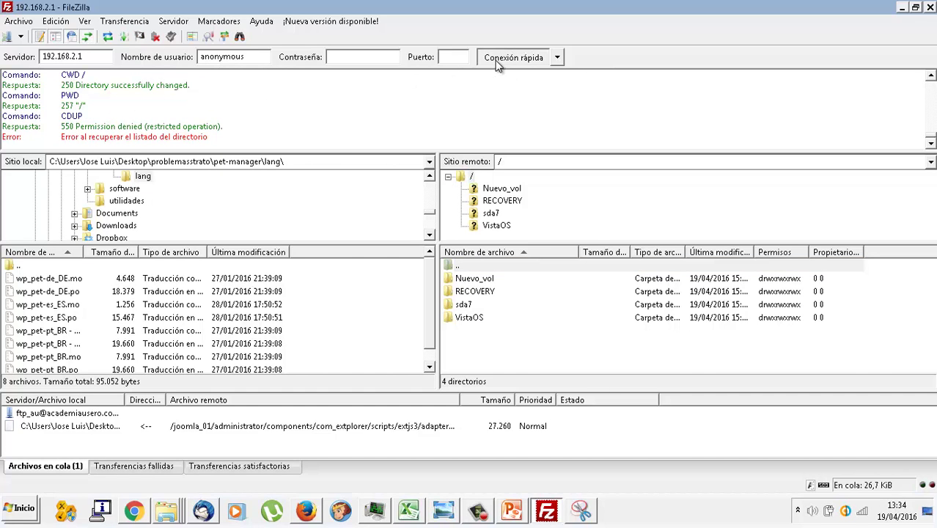
click(496, 285)
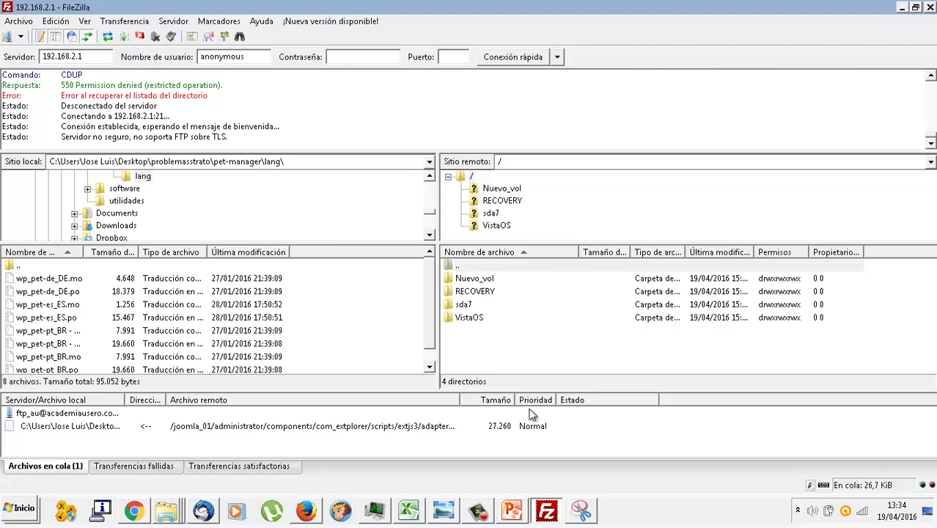
Switch to Firefox, reload the FTP index and examine the network map and system status in the ASUS router demo
click(306, 511)
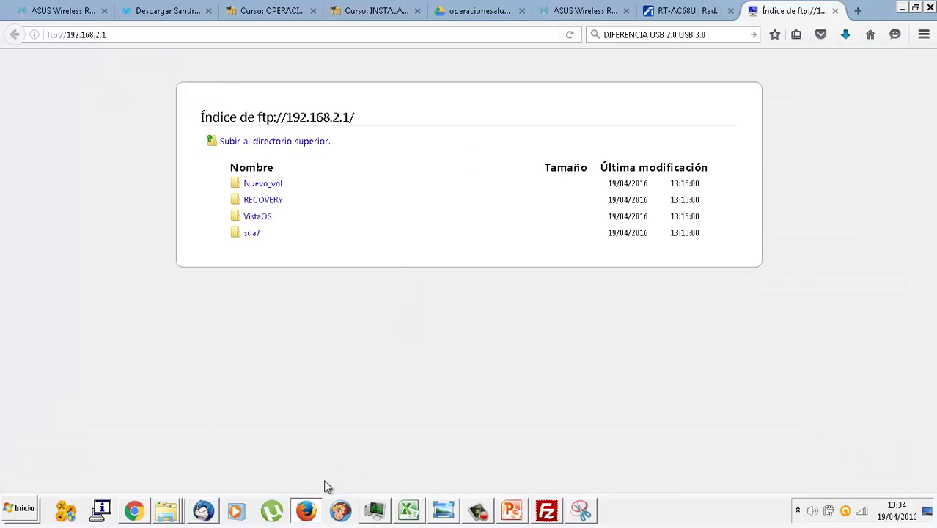
click(567, 35)
click(717, 13)
click(583, 11)
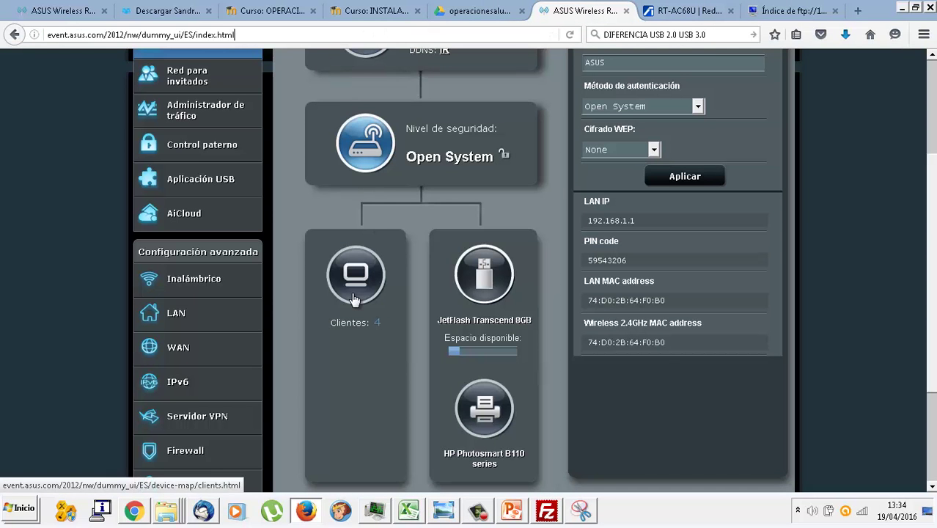
scroll(353, 298, up, 2)
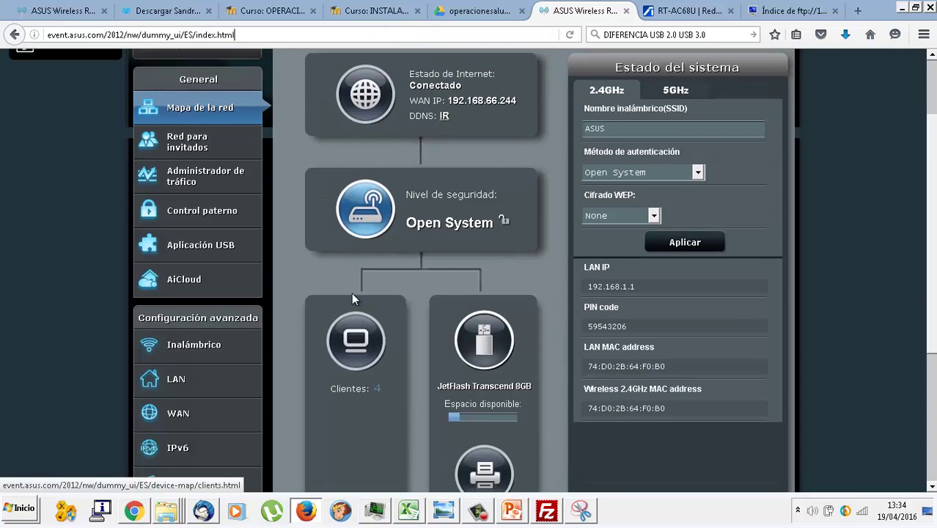
scroll(351, 294, up, 2)
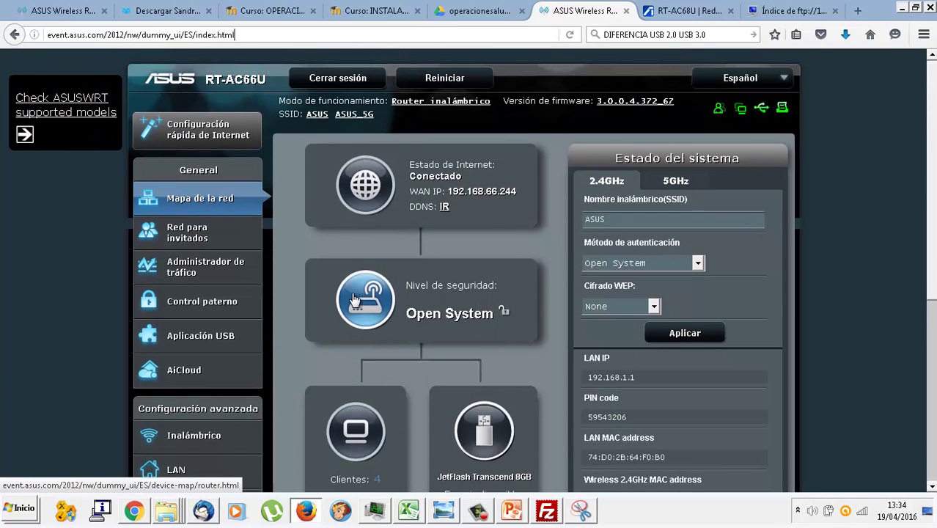
scroll(352, 299, down, 2)
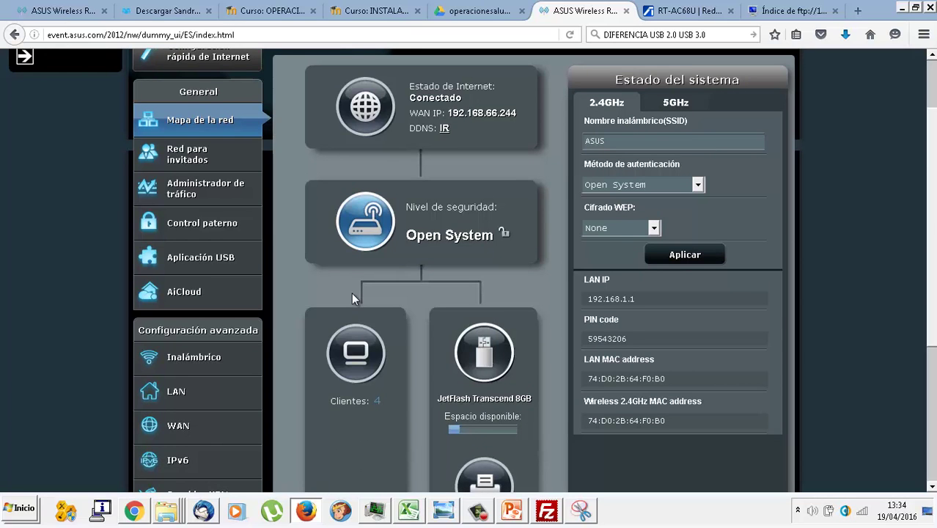
scroll(351, 292, up, 2)
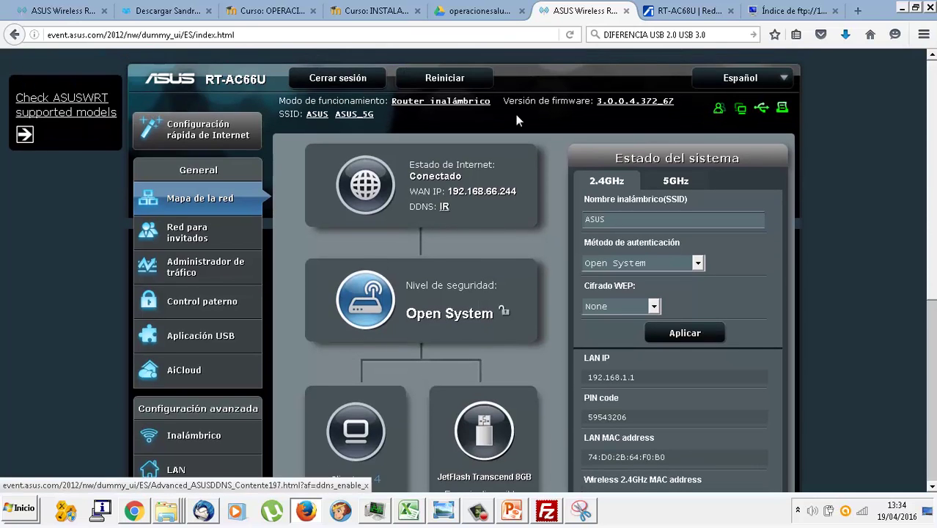
click(684, 14)
click(768, 11)
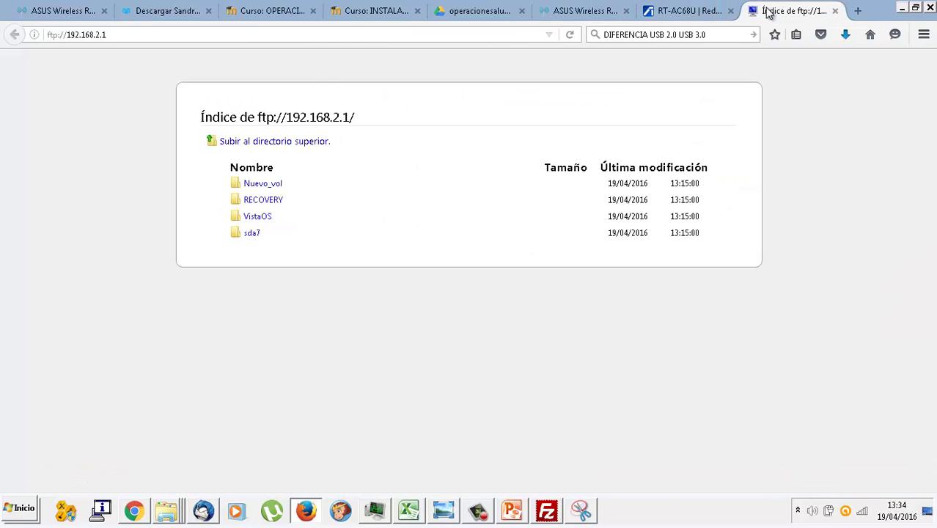
Switch to FileZilla, close its window and relaunch the FileZilla client from the Windows program search
click(547, 511)
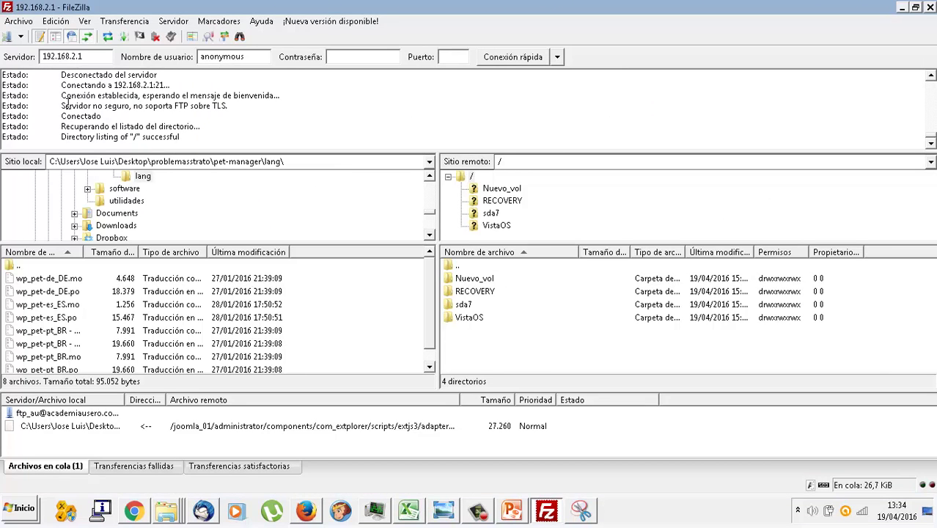
click(21, 36)
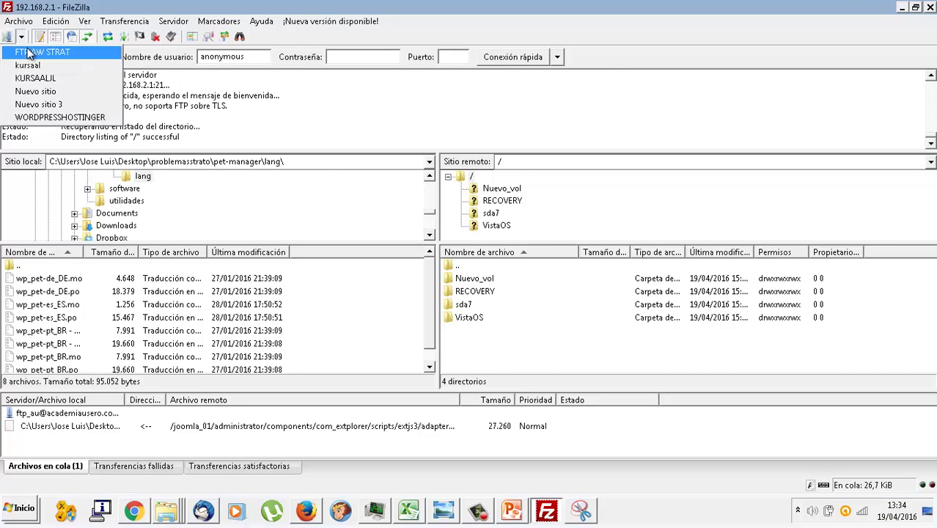
click(183, 57)
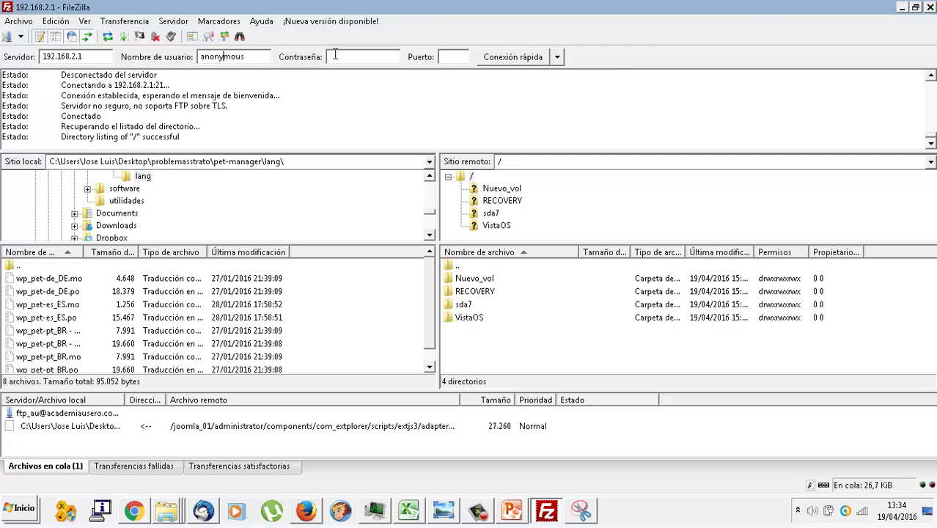
click(929, 7)
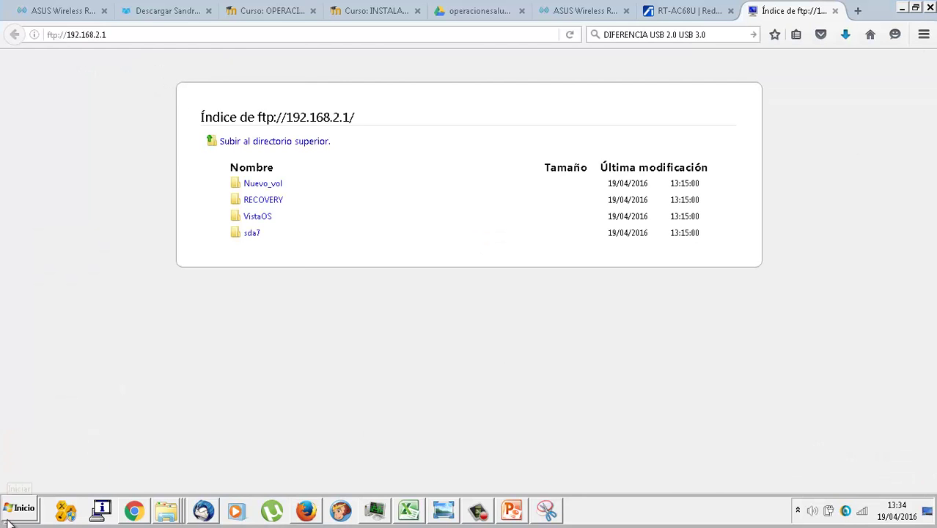
click(17, 516)
text(filezilla)
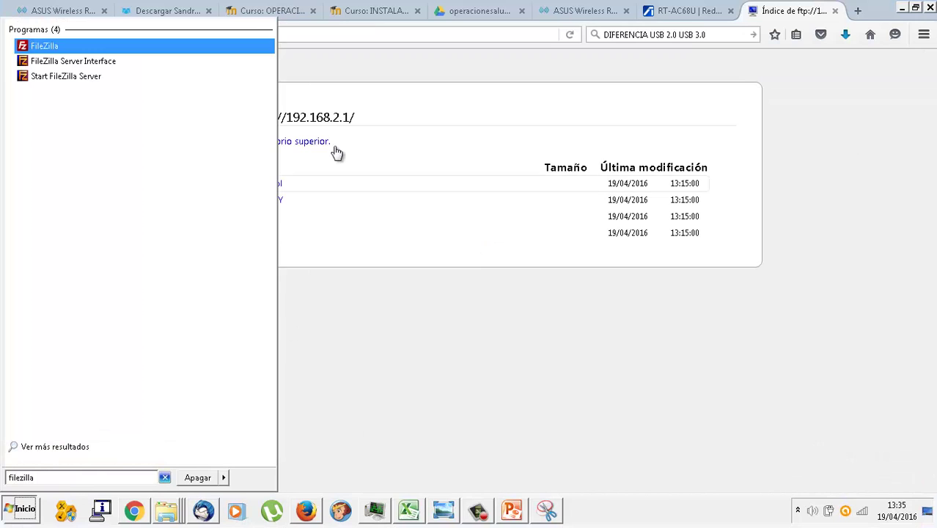
click(27, 45)
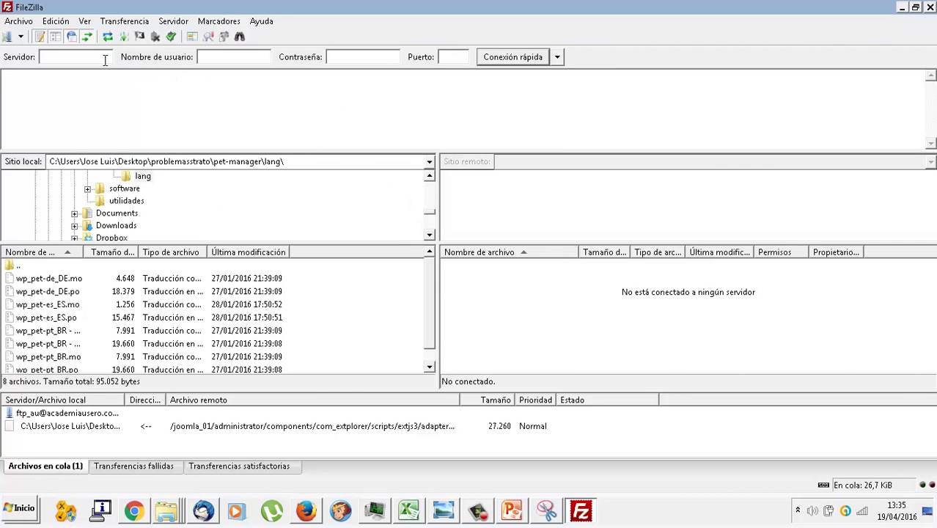
Connect to the FTP server at 192.168.2.1 without entering any credentials
text(192.1698)
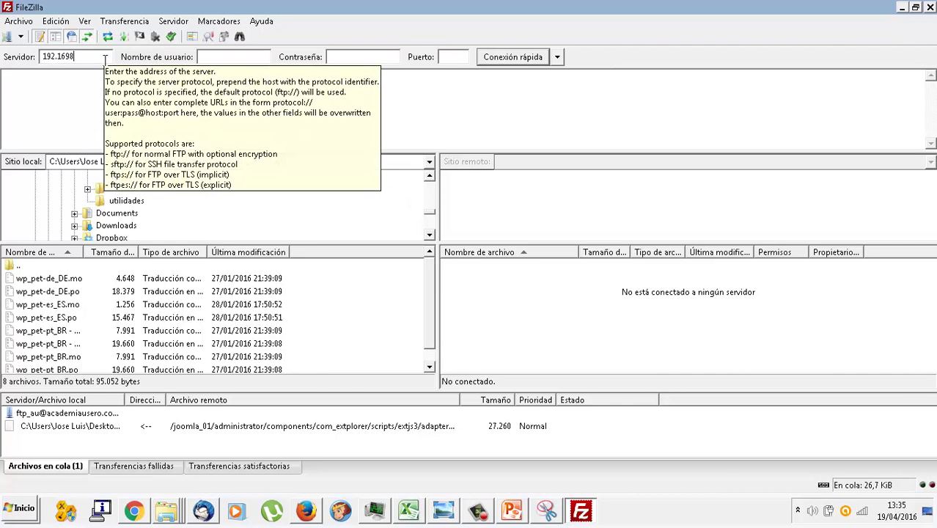
key(BackSpace)
key(BackSpace)
text(.1)
key(Return)
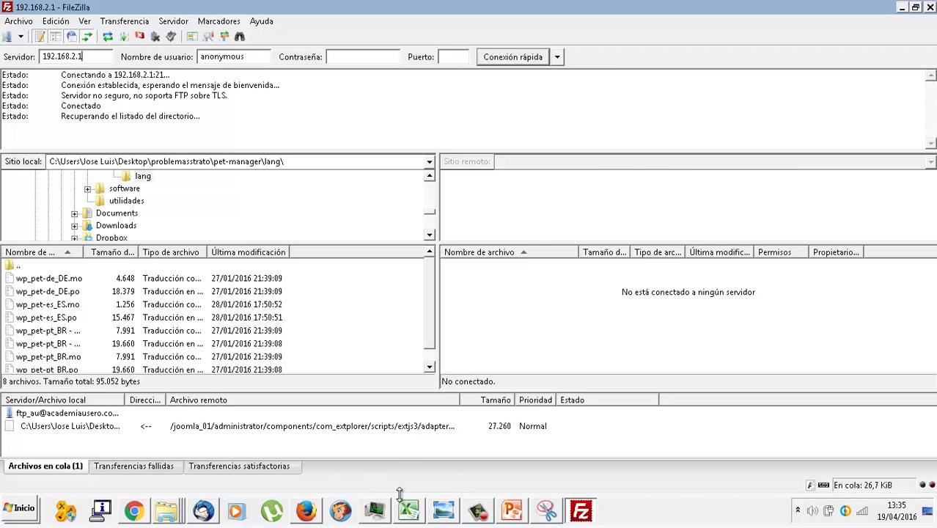
Switch to Firefox to reload the FTP index of 192.168.2.1, and return to FileZilla to check the remote root listing
click(299, 519)
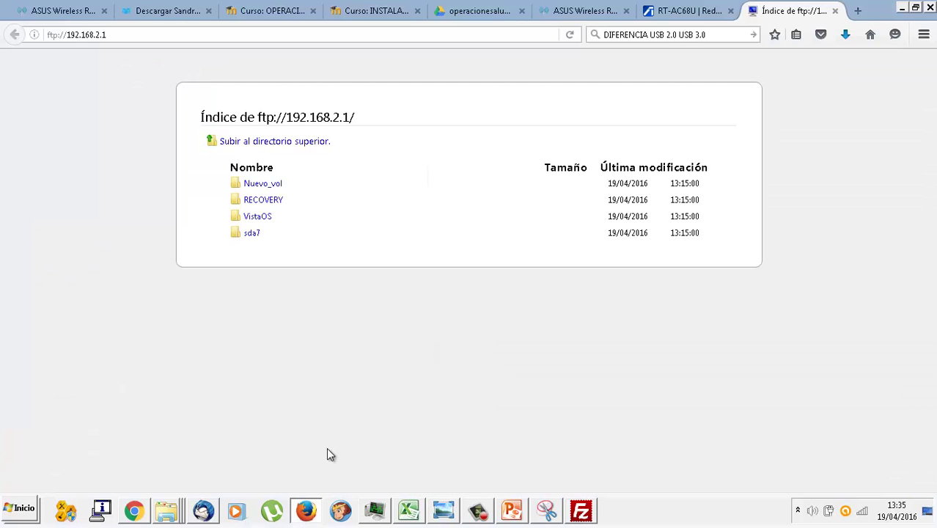
click(569, 35)
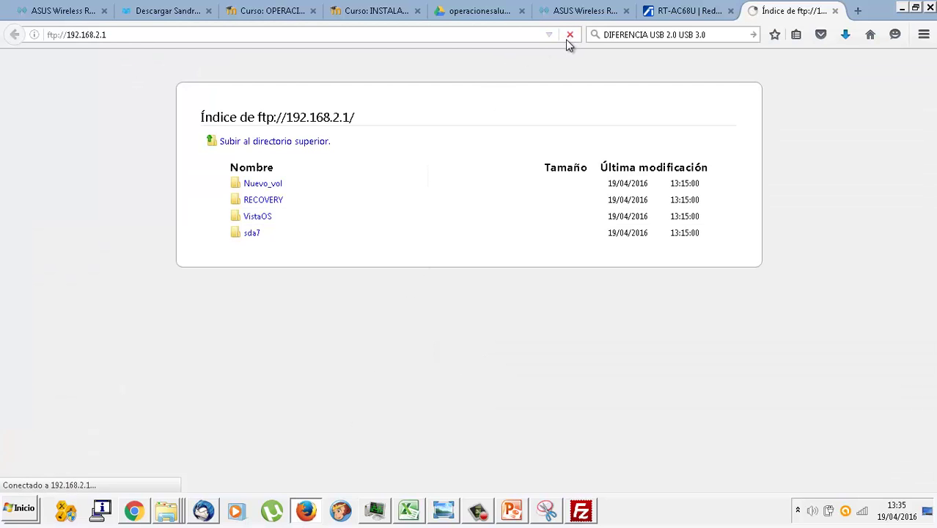
click(581, 511)
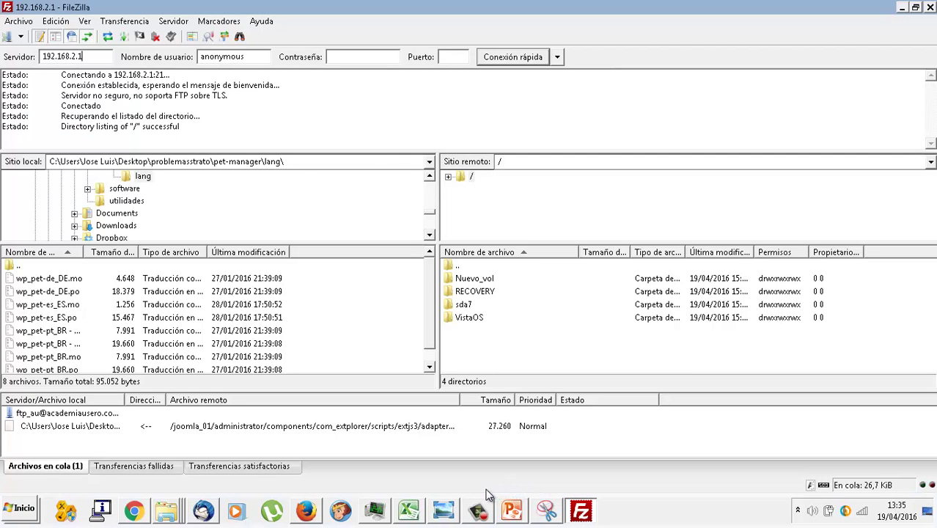
click(478, 511)
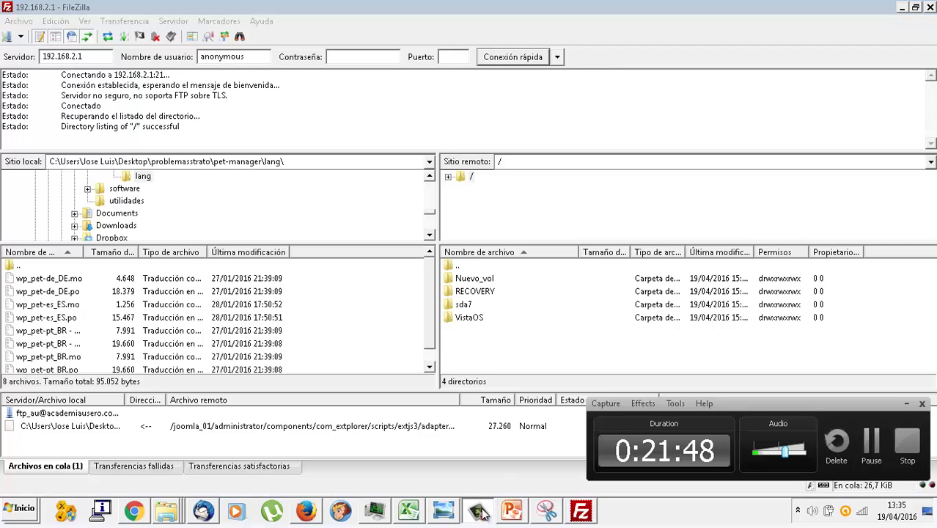